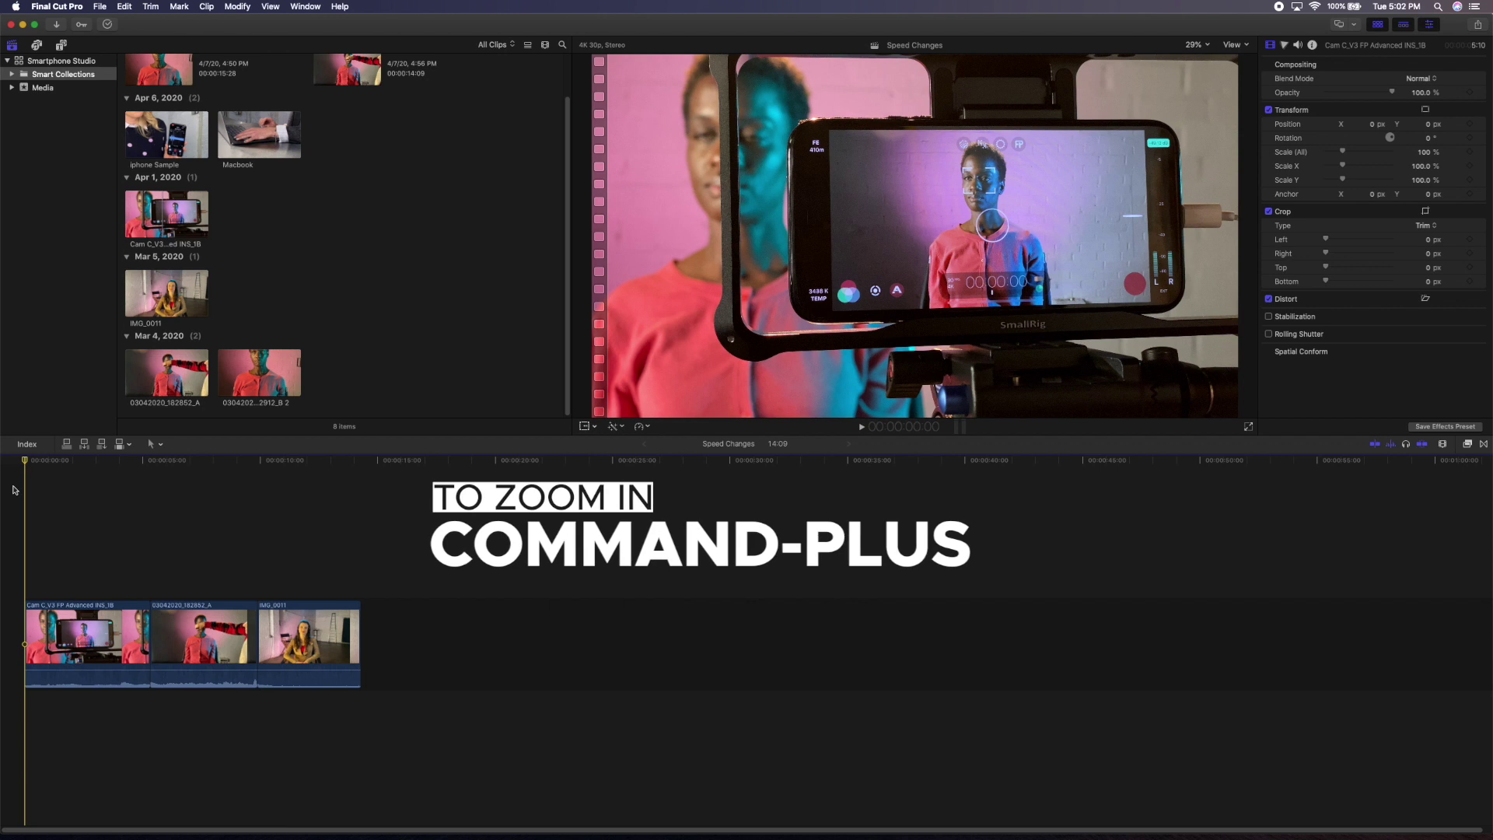
Slow the middle clip 03042020_182852_A to 97% by dragging its retime handle in the retime editor
key(super+equal)
key(super+equal)
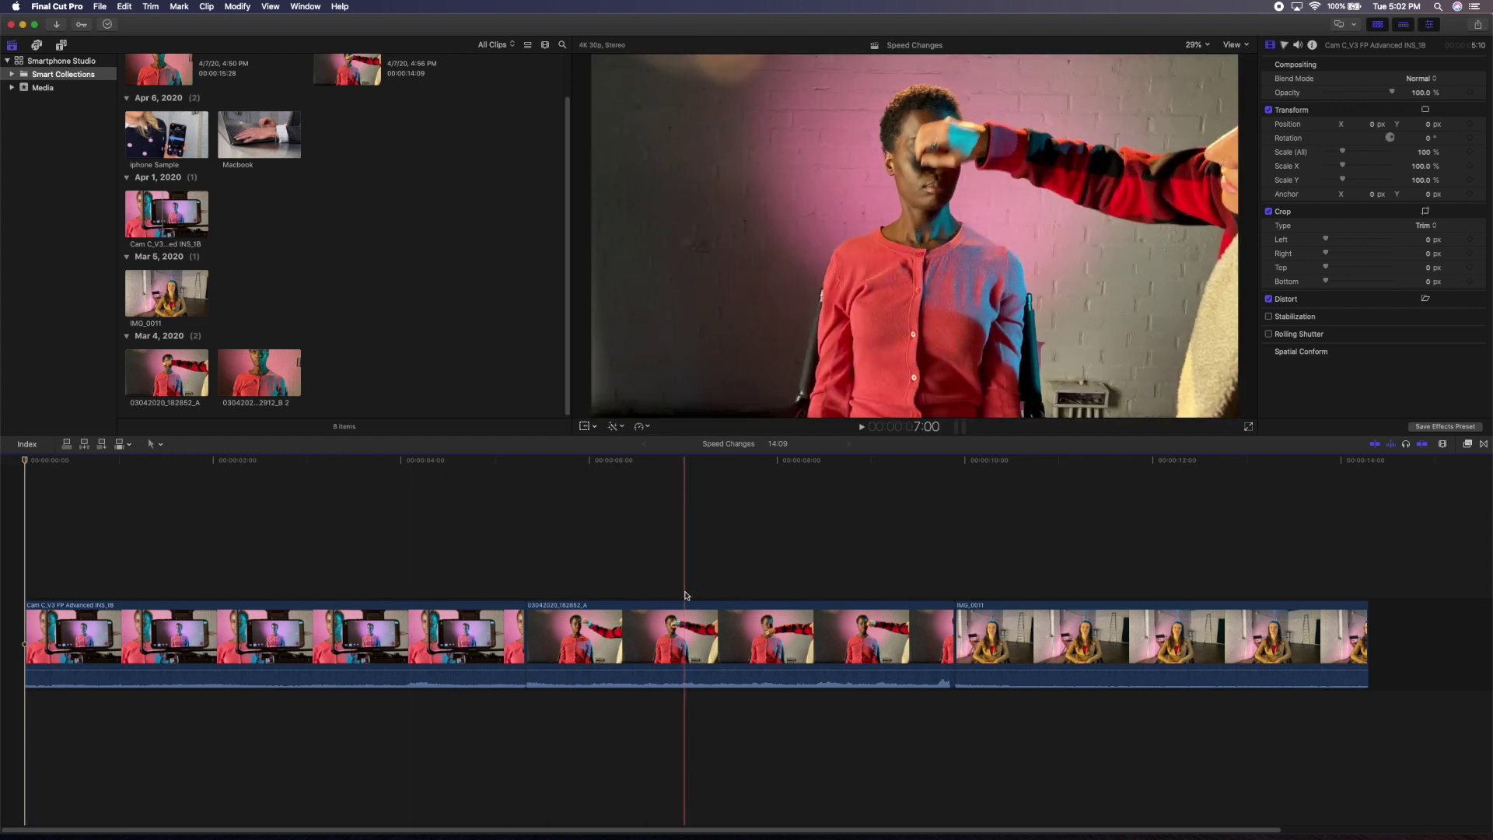
key(c)
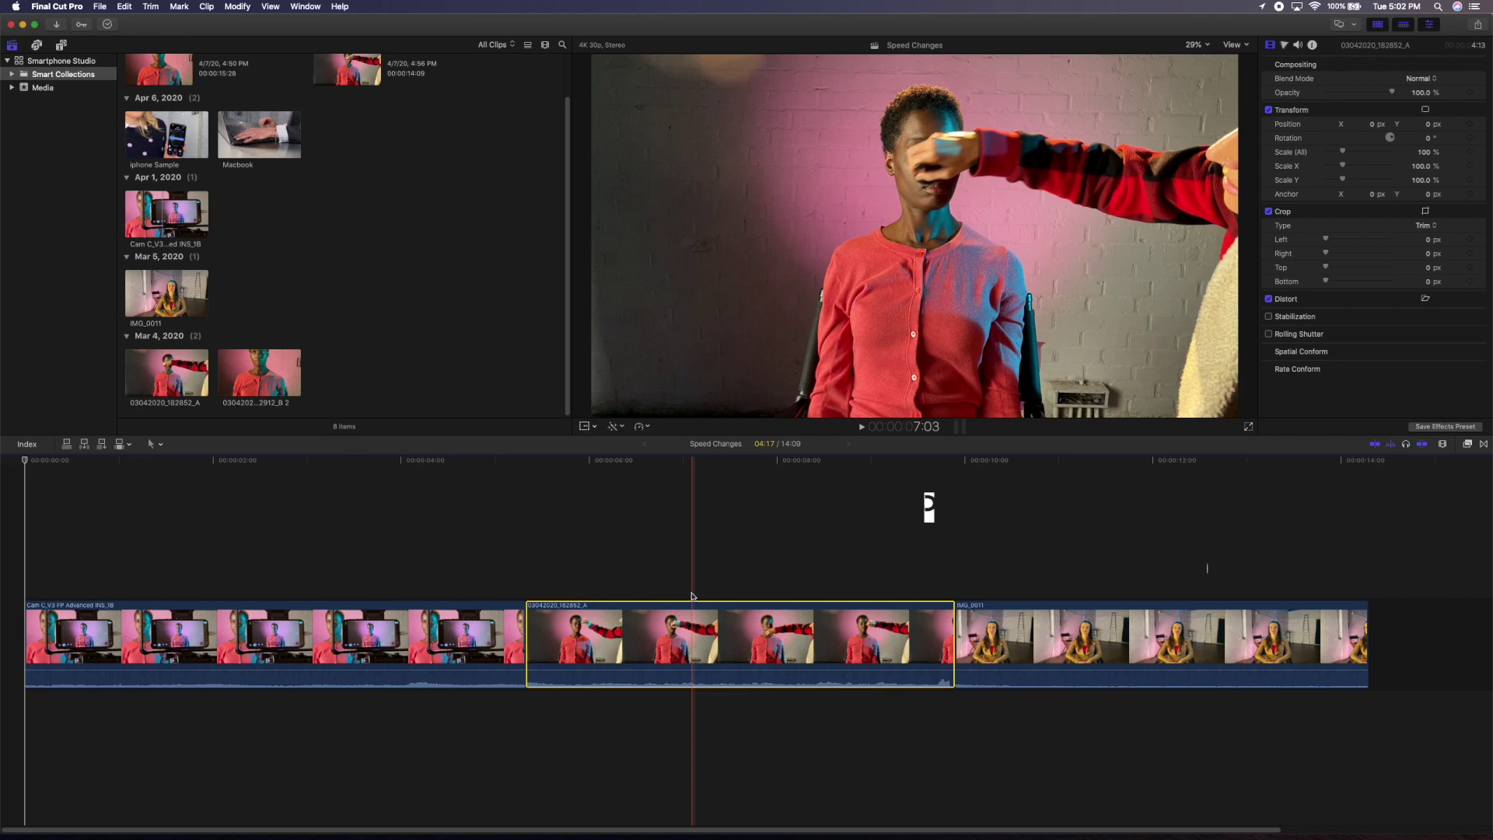
key(super+r)
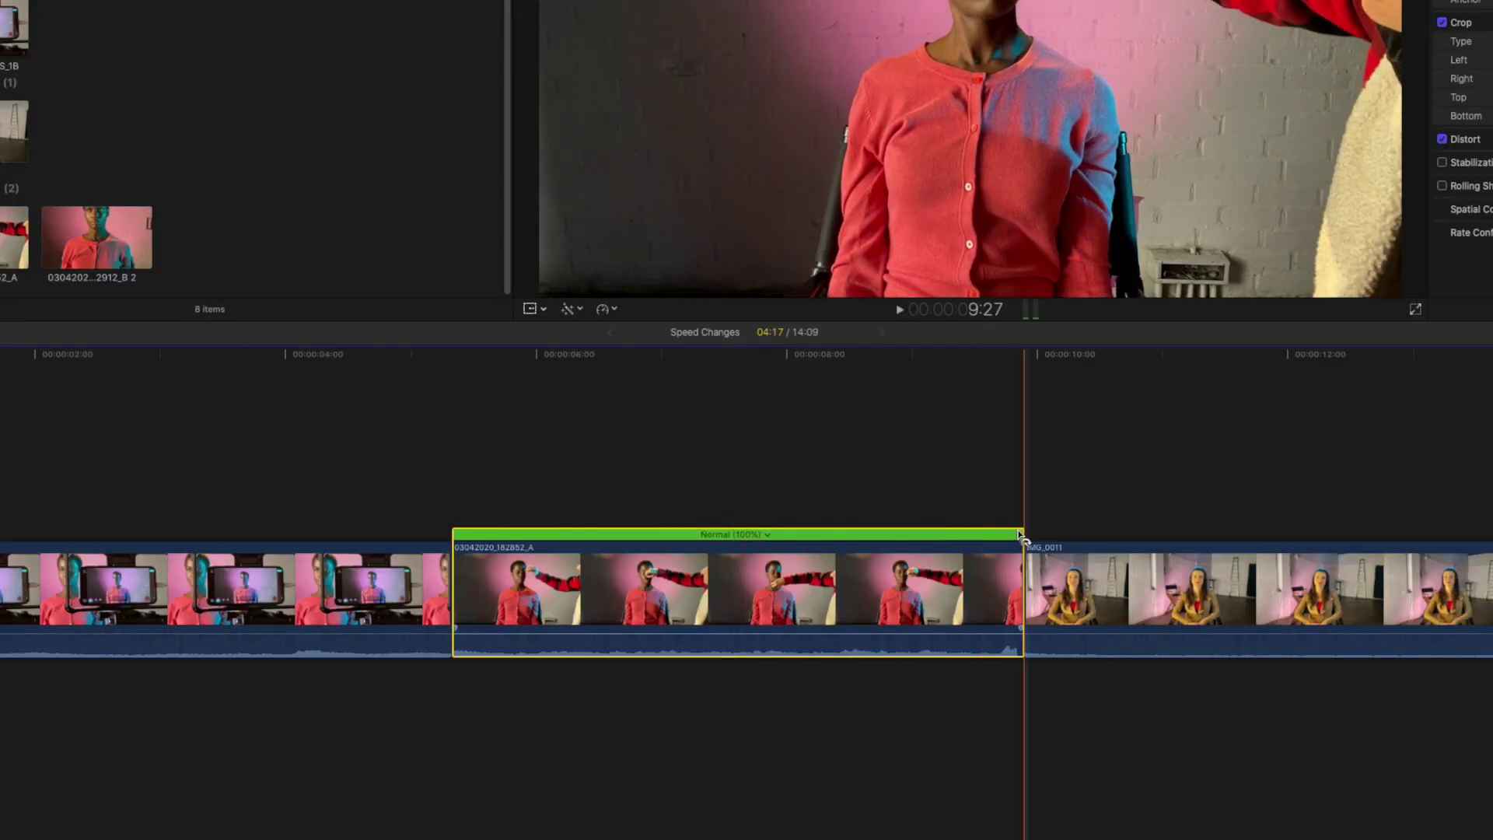
mouse_move(1021, 537)
mouse_down()
mouse_move(913, 540)
mouse_move(1153, 544)
mouse_move(816, 540)
mouse_move(1035, 548)
mouse_up()
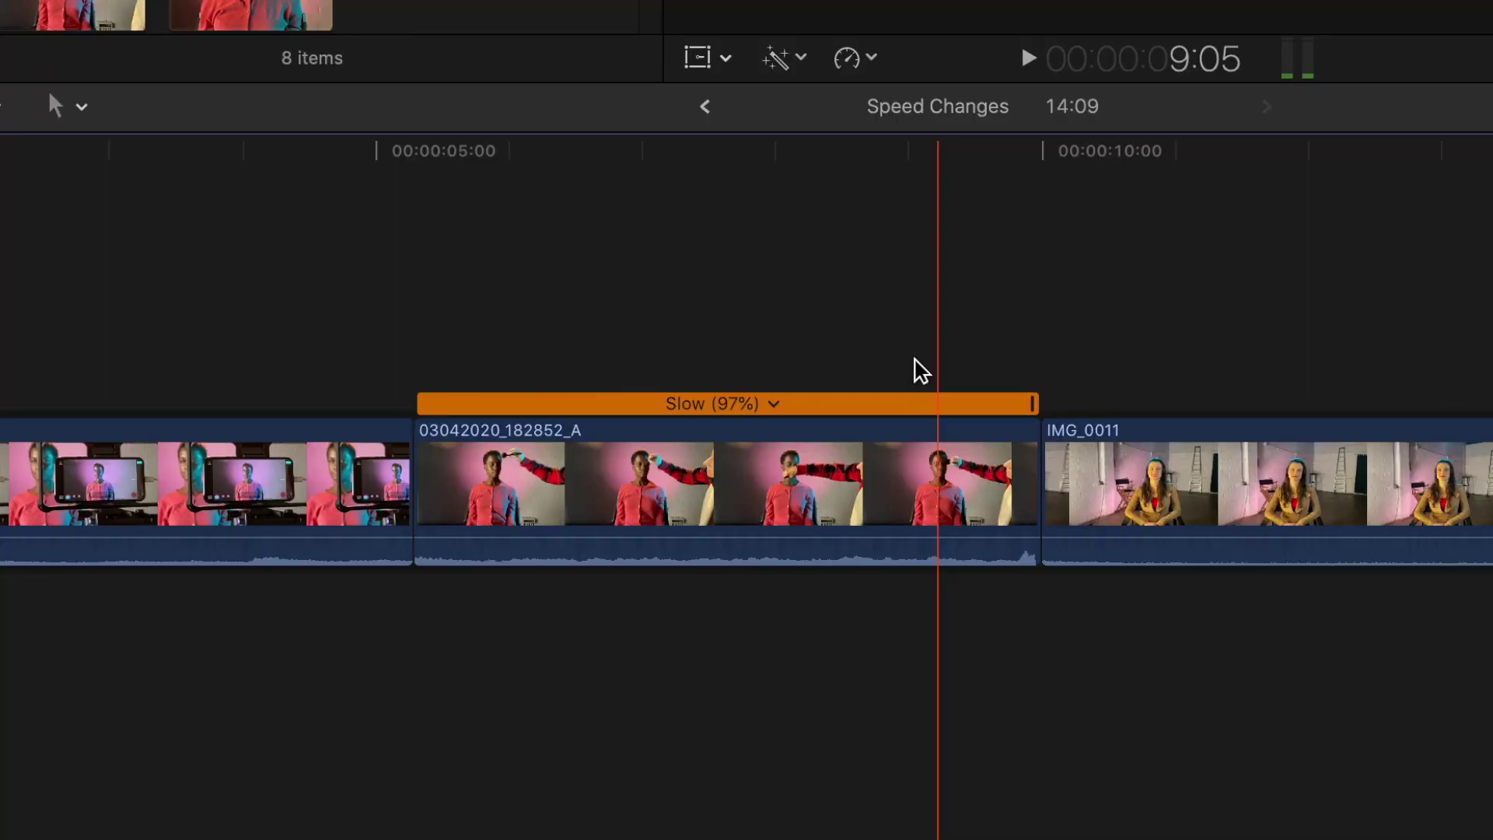
Bring up Custom Speed for the middle clip from the retime bar's speed menu
click(775, 405)
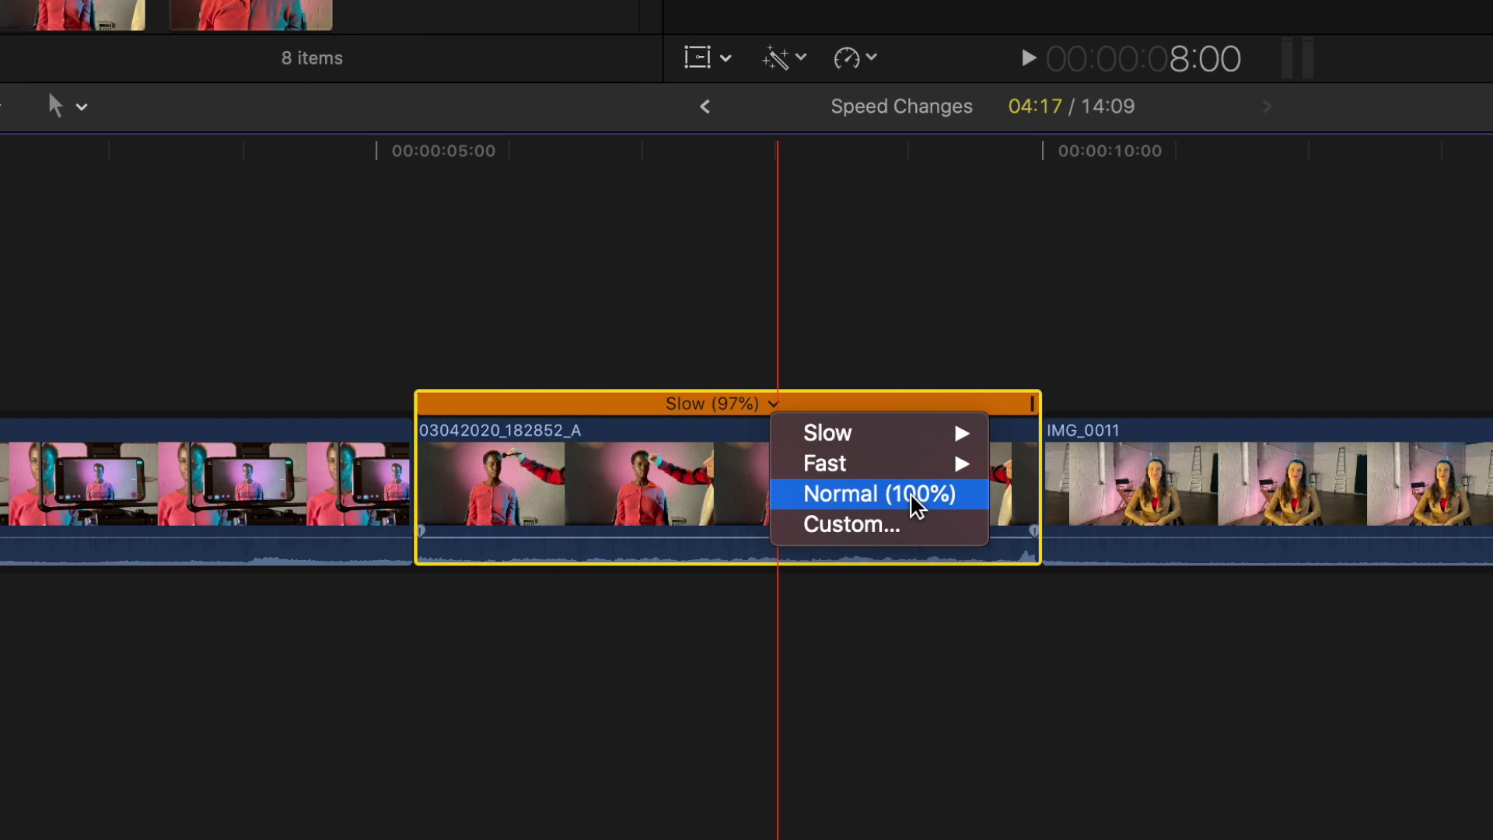
click(925, 533)
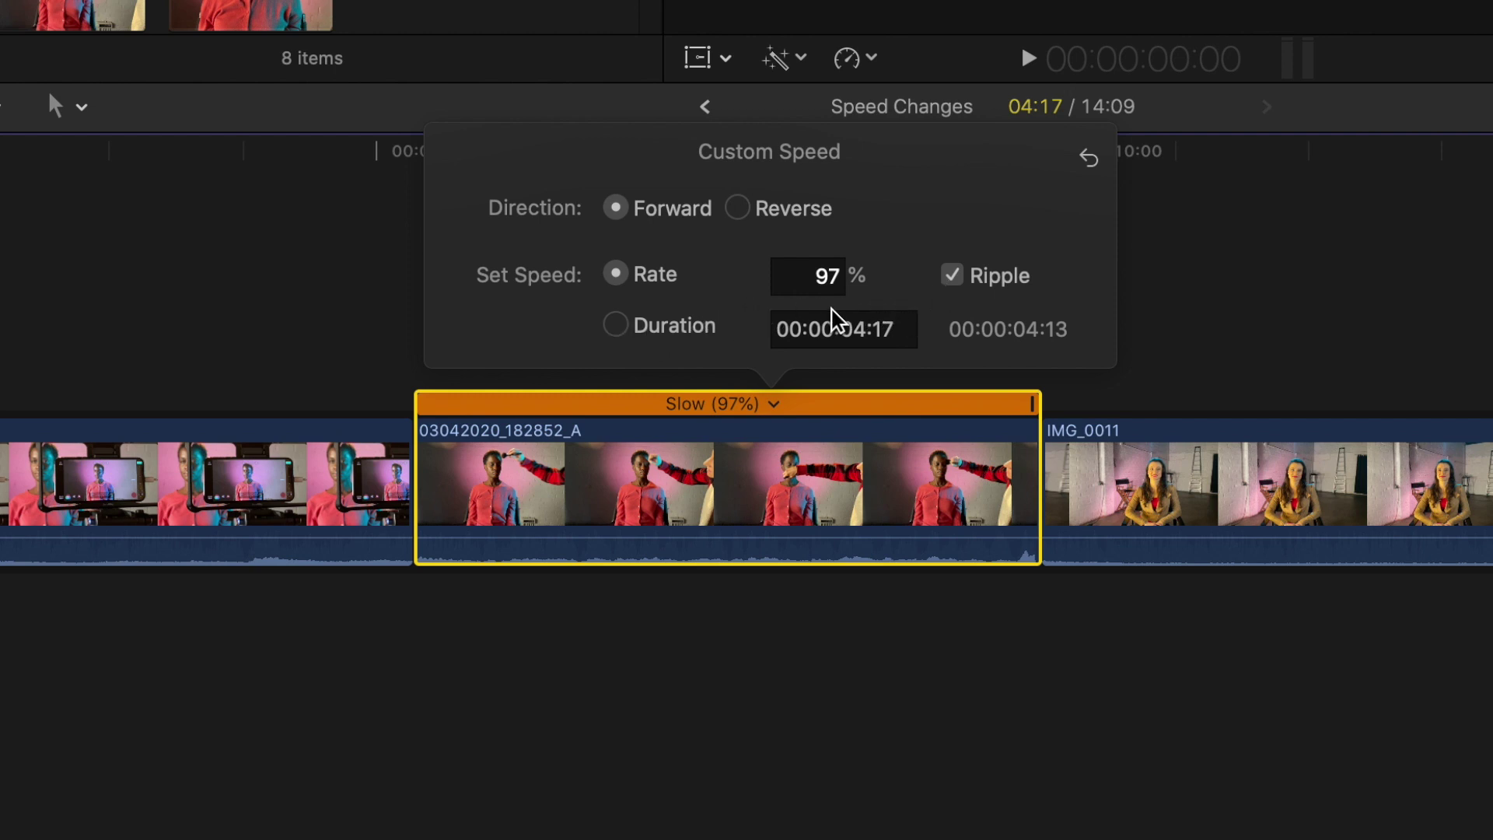
Try rates 82% and 150%, then settle on 50% in Custom Speed and close it
drag(820, 280, 855, 280)
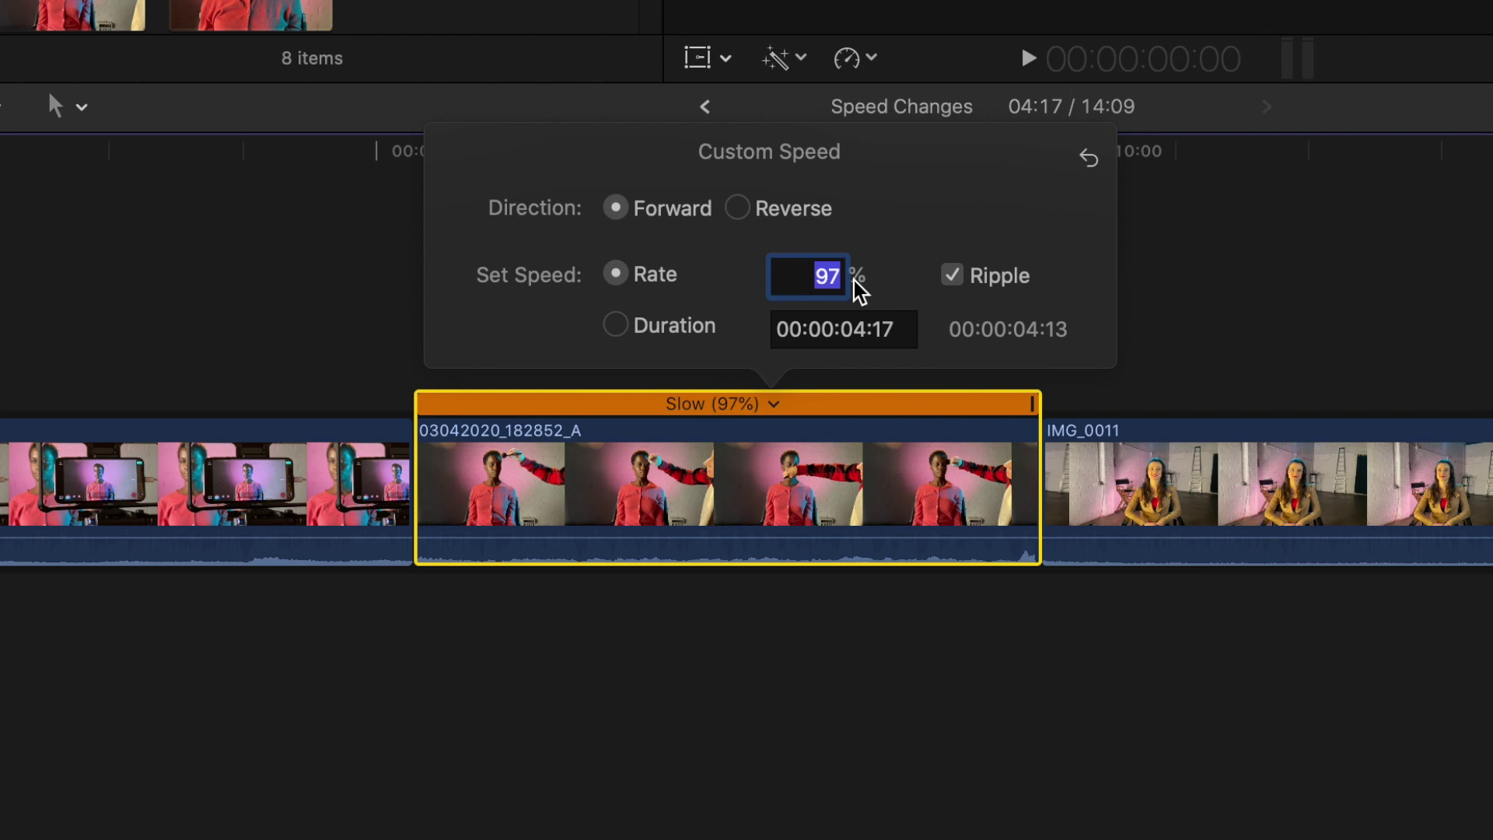
text(82)
text(150)
key(Return)
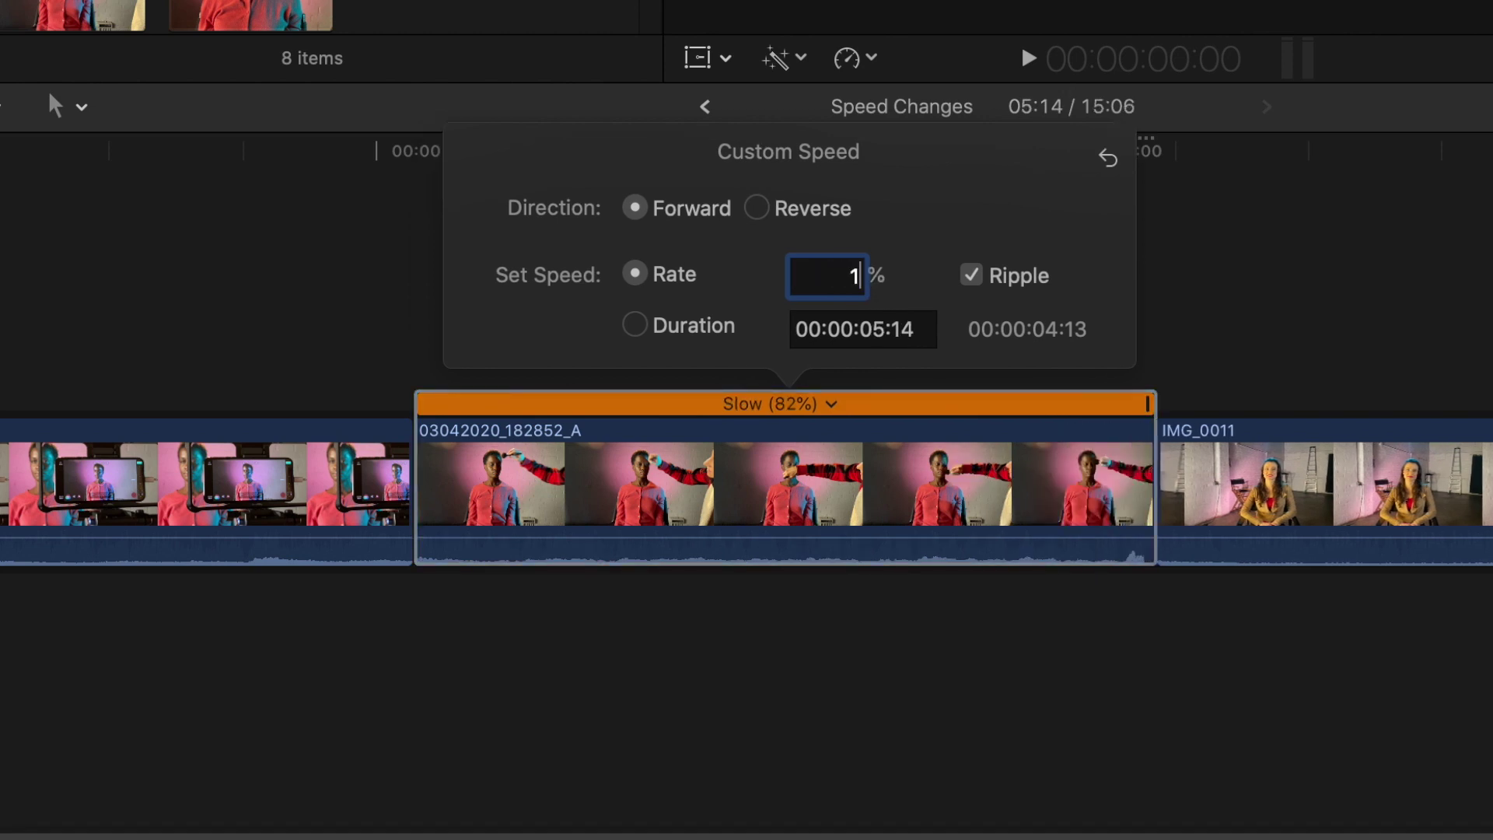
text(50)
key(Return)
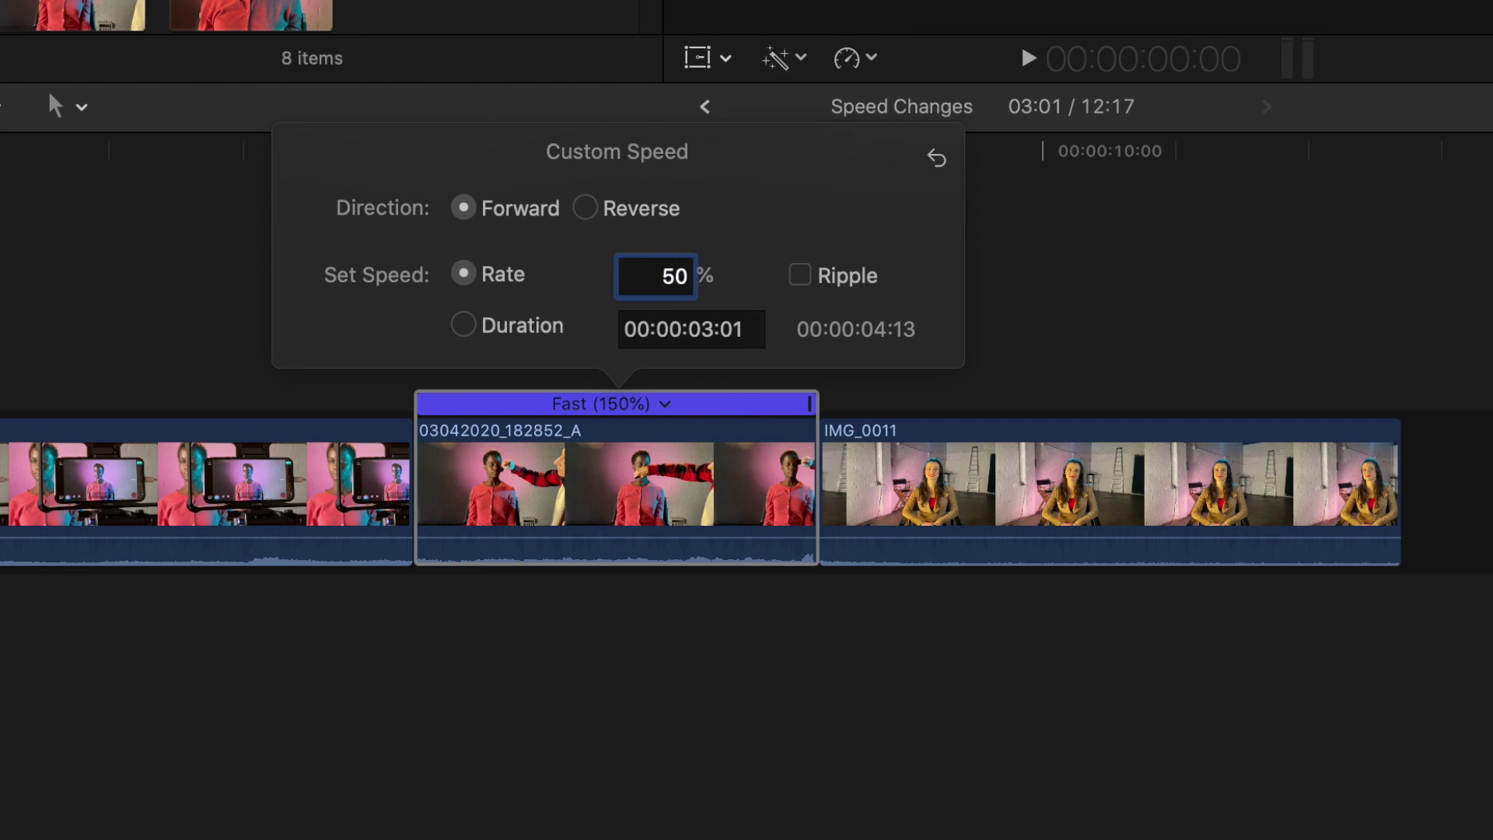
key(Return)
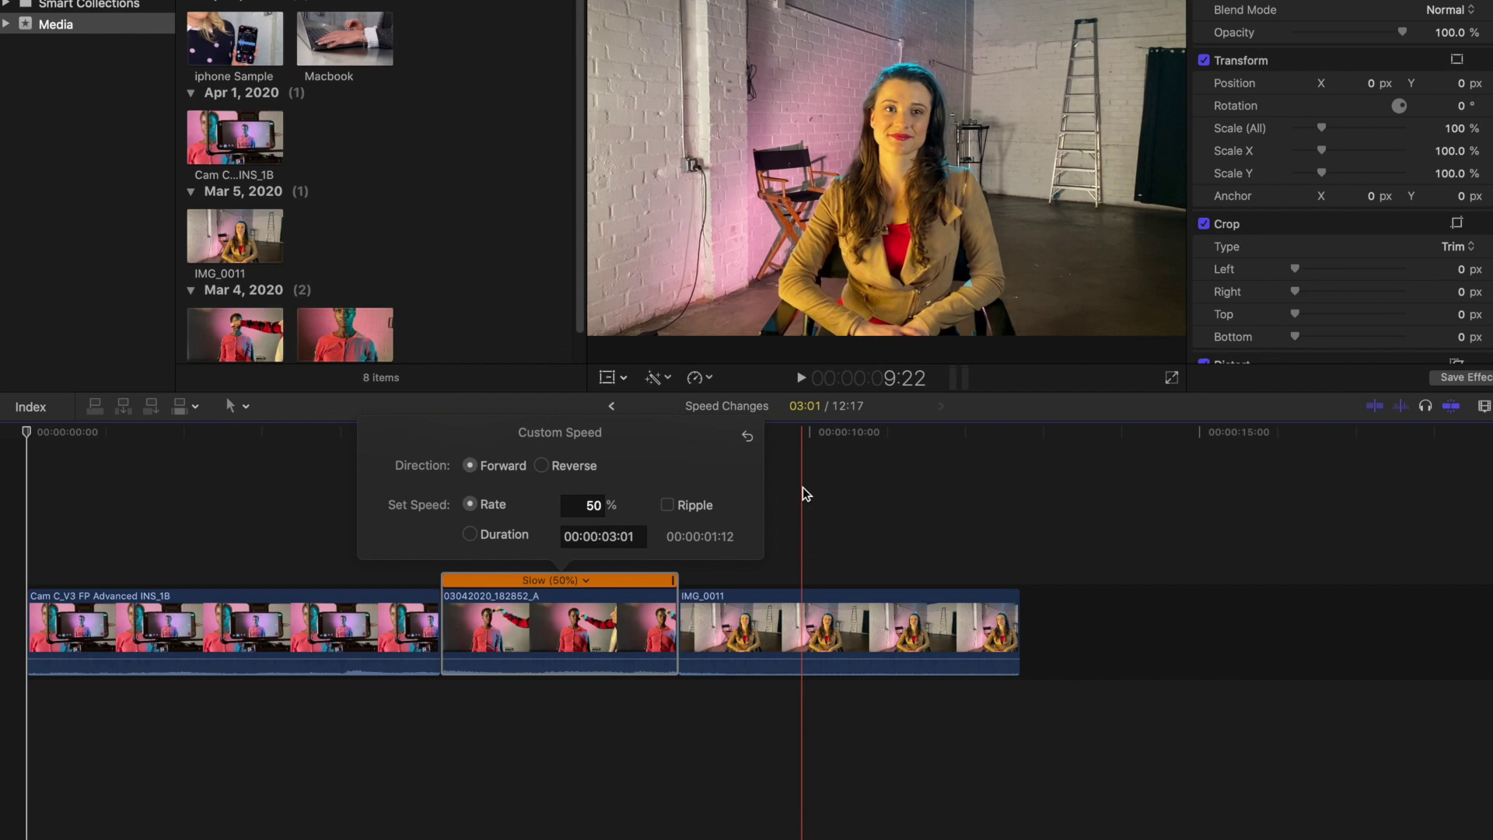
click(802, 487)
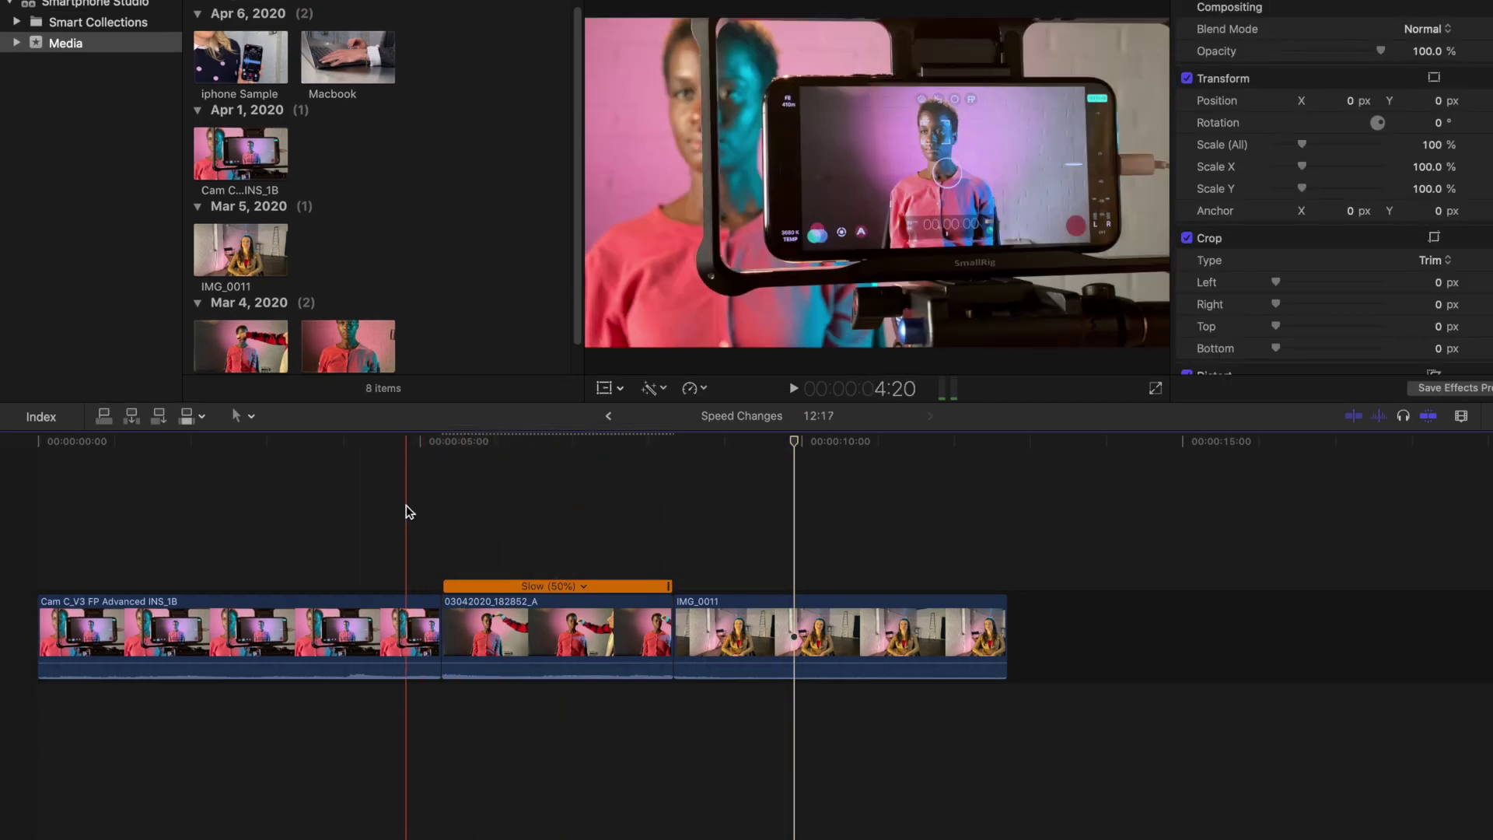
Play back the slowed middle clip in the timeline, then stop
key(space)
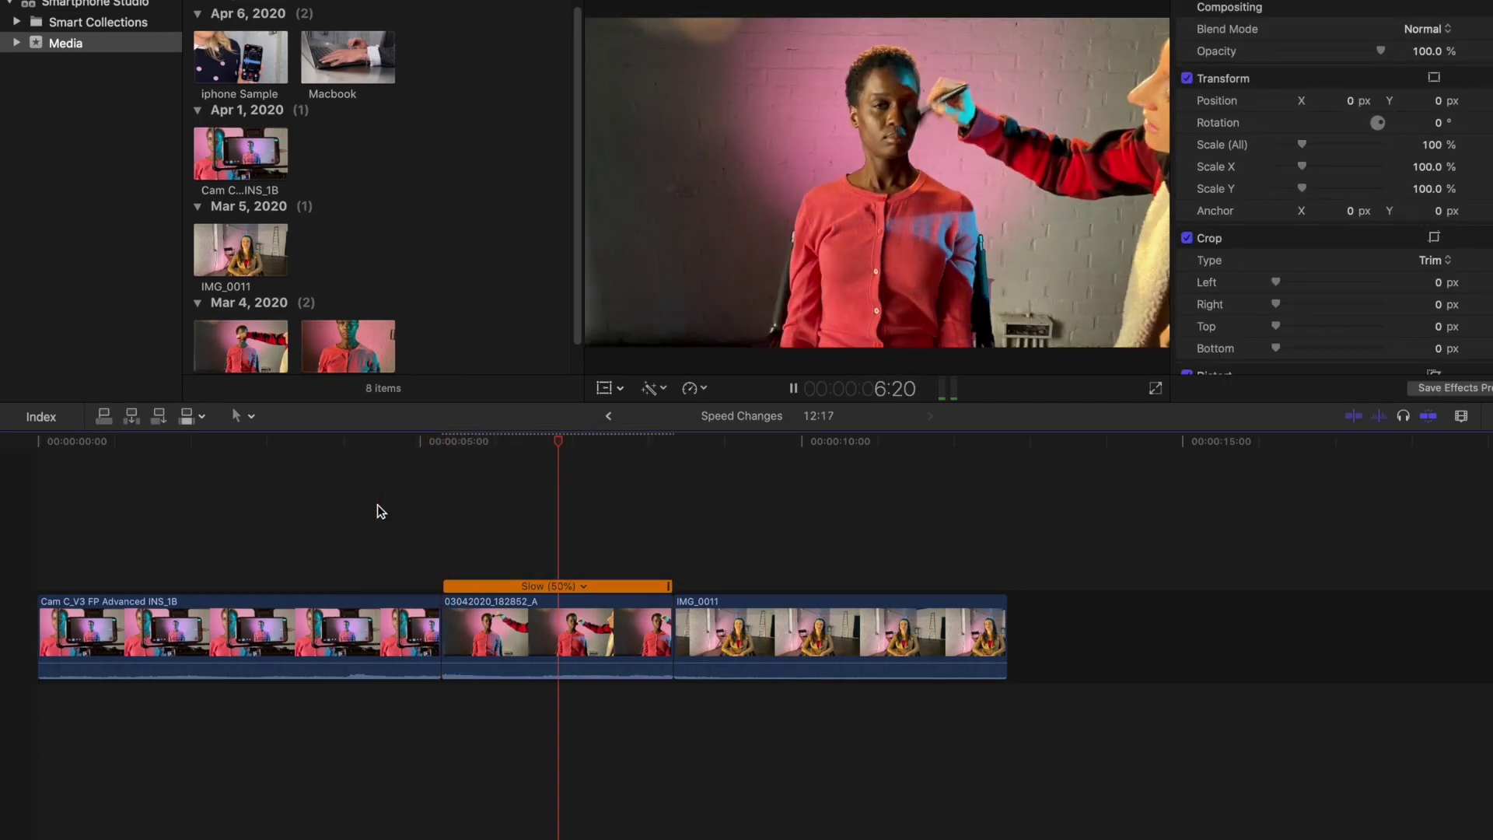
key(space)
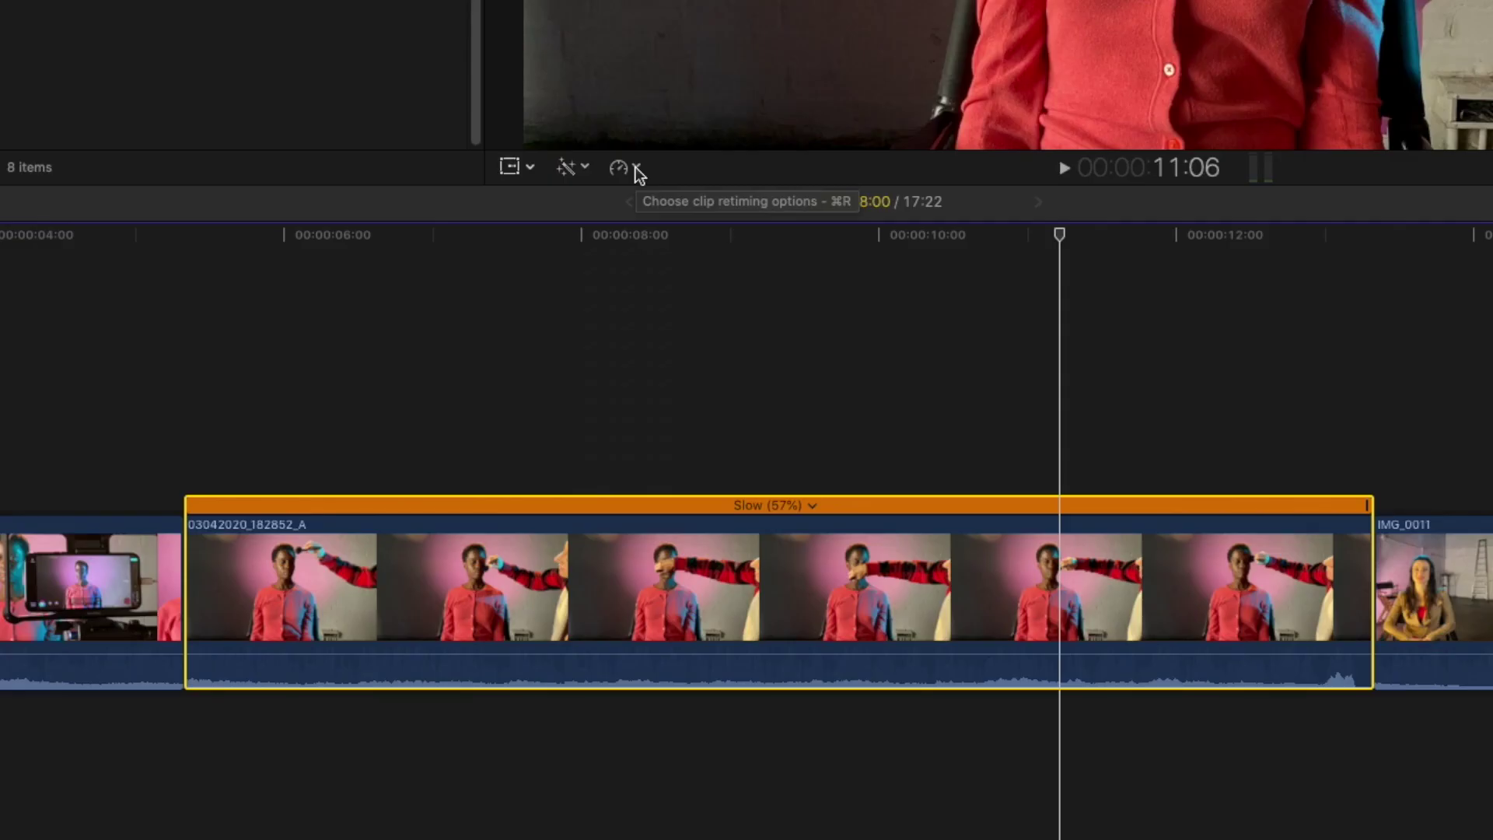
click(647, 428)
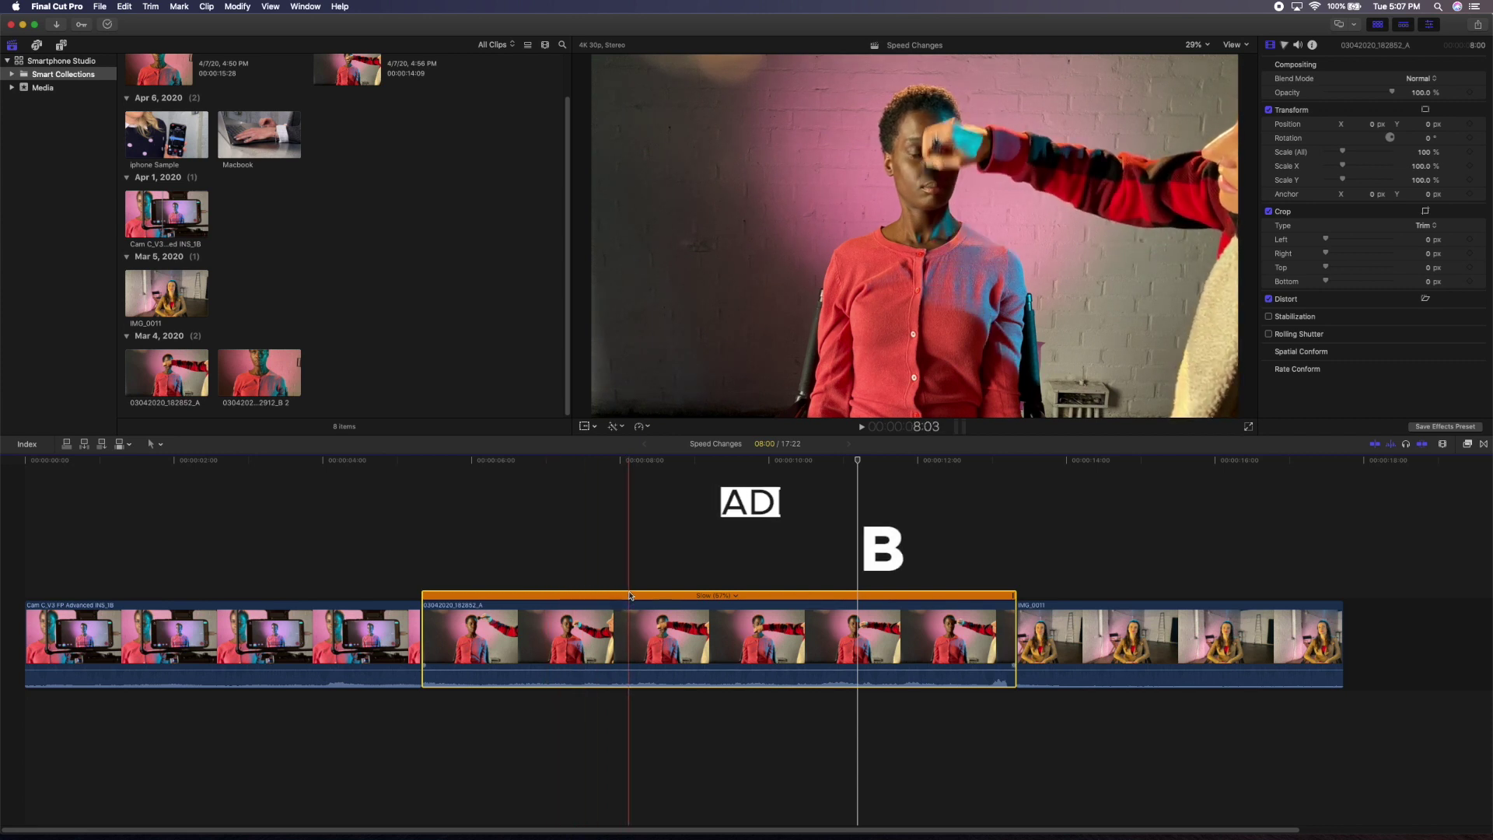
Blade the clip's speed at two playhead points to create three speed sections
key(shift+b)
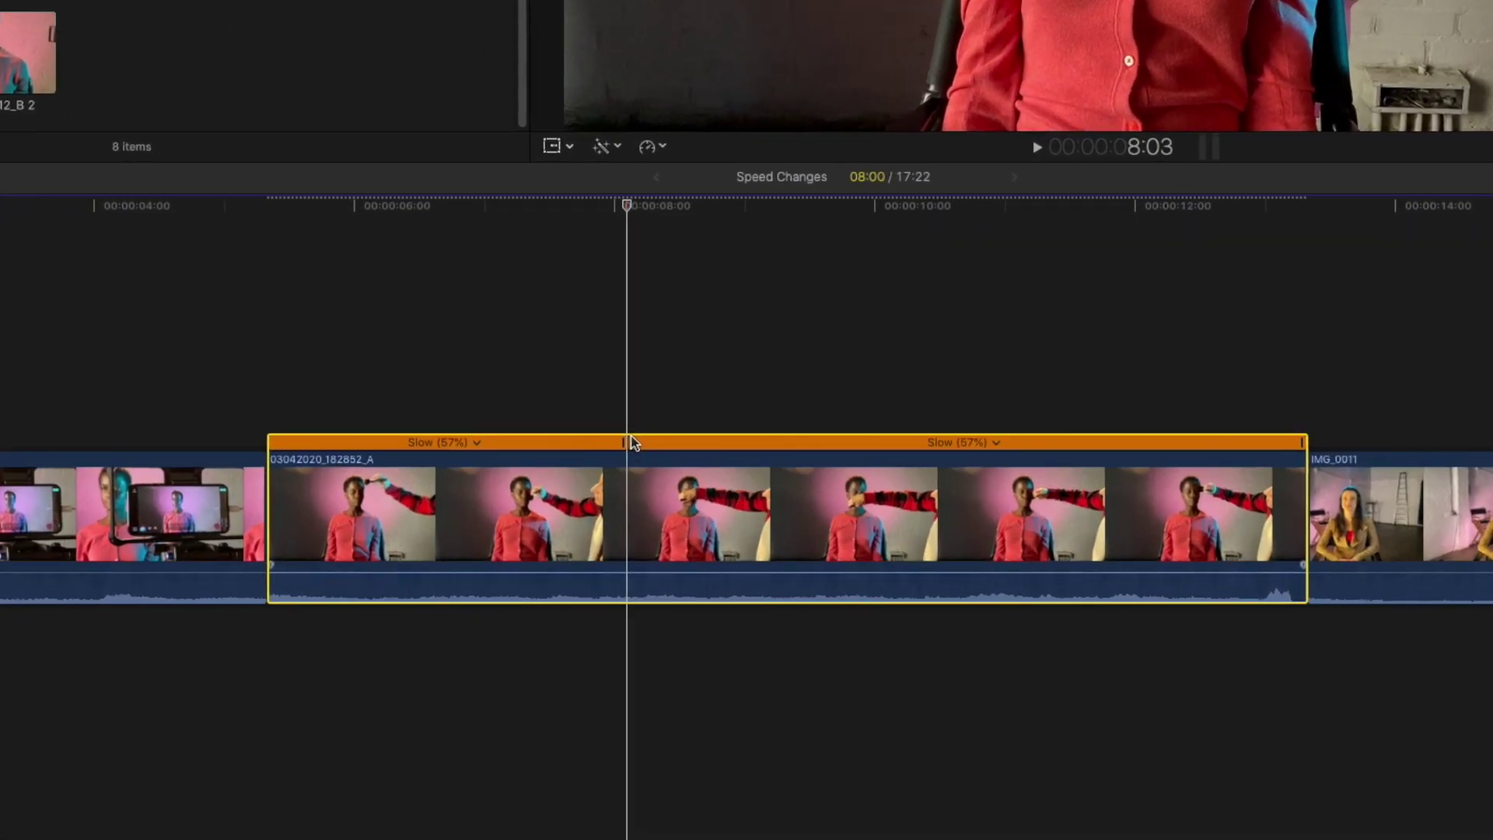
click(675, 420)
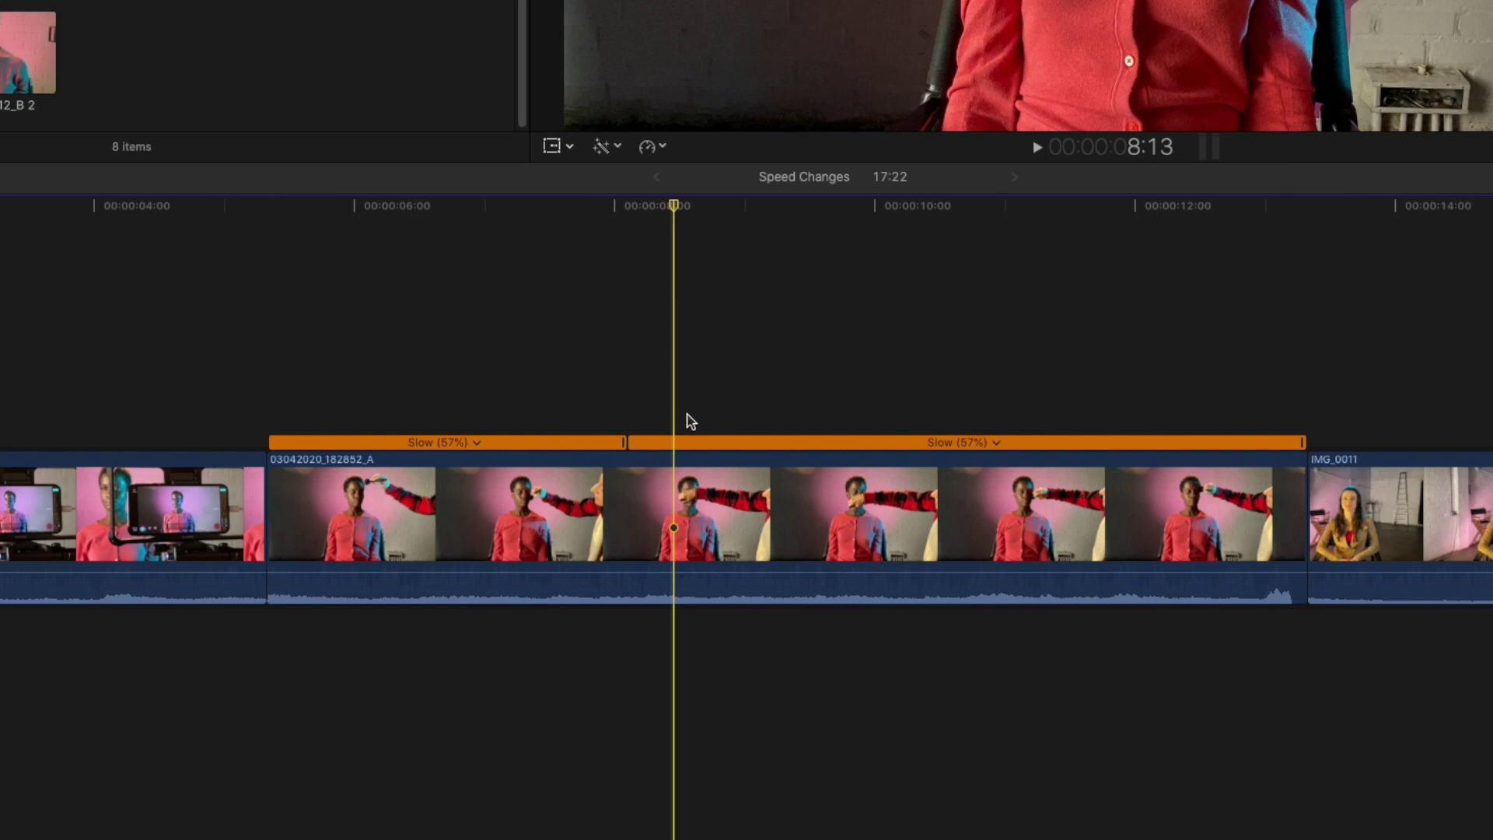
click(1012, 411)
key(shift+b)
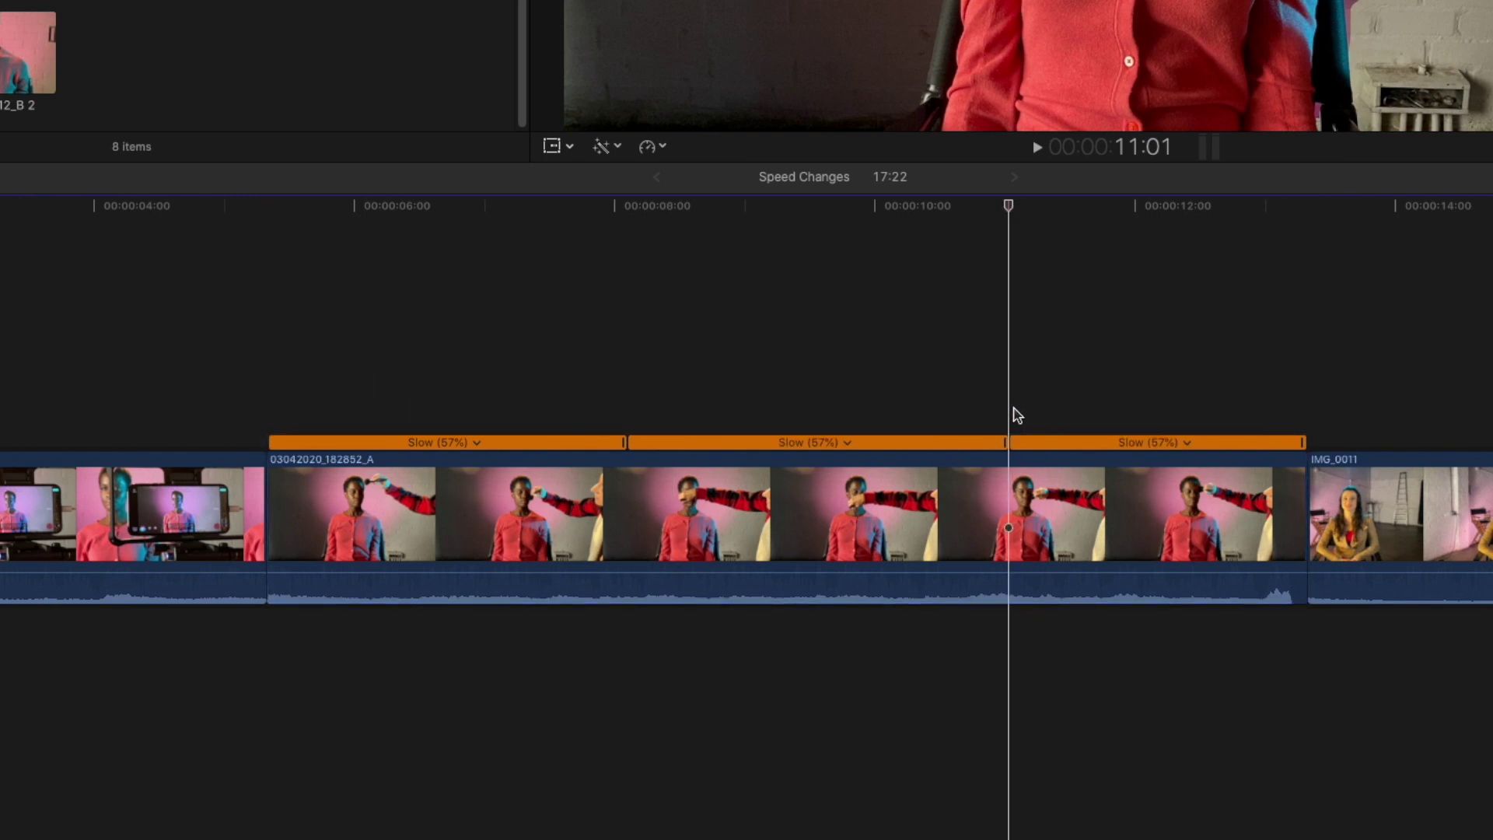
Slow the middle section down to 48% and adjust its speed transition
click(1011, 444)
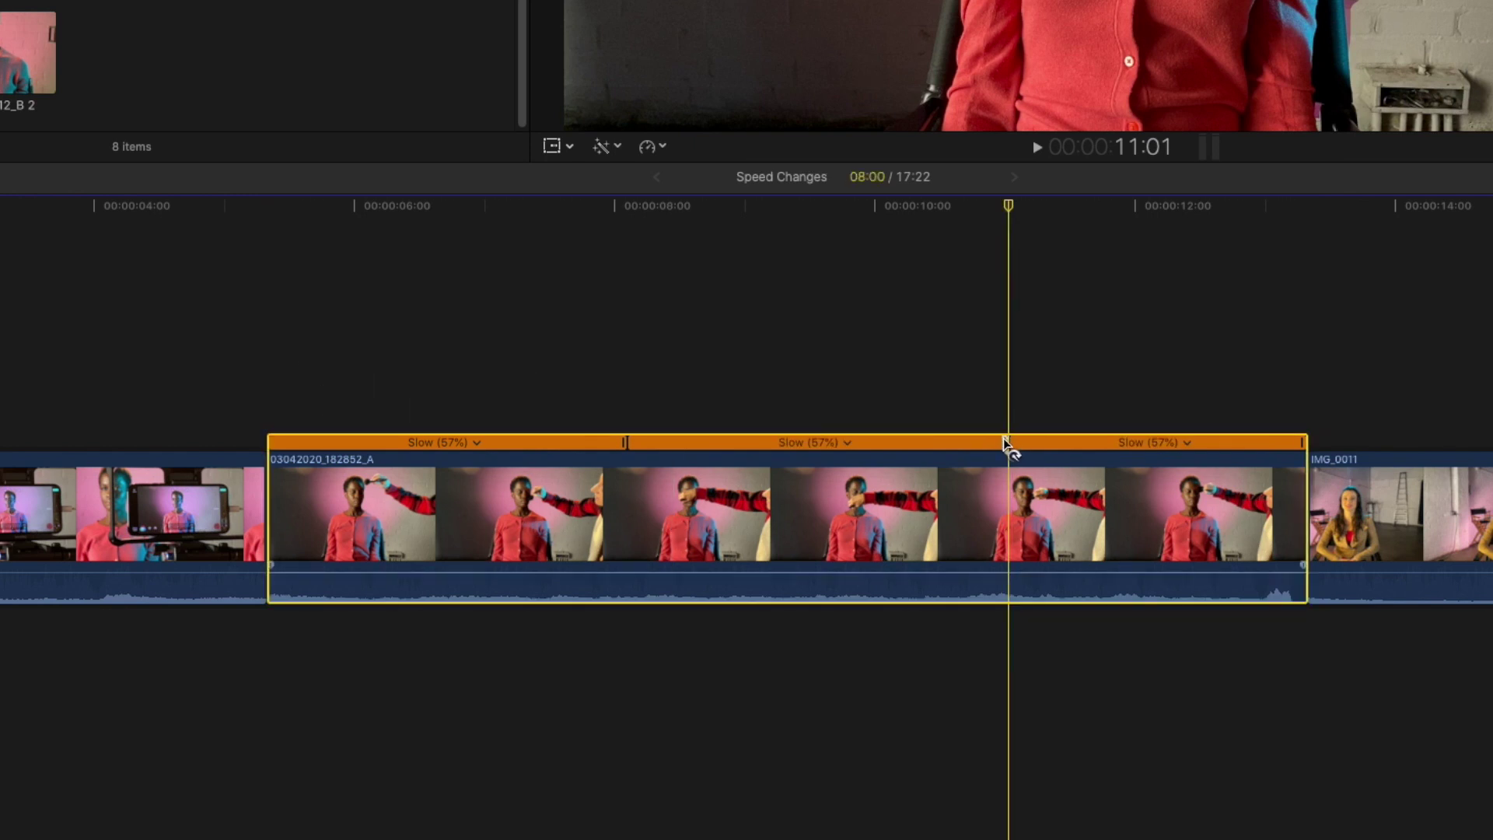
mouse_move(1009, 443)
mouse_down()
mouse_move(1084, 454)
mouse_move(1009, 457)
mouse_up()
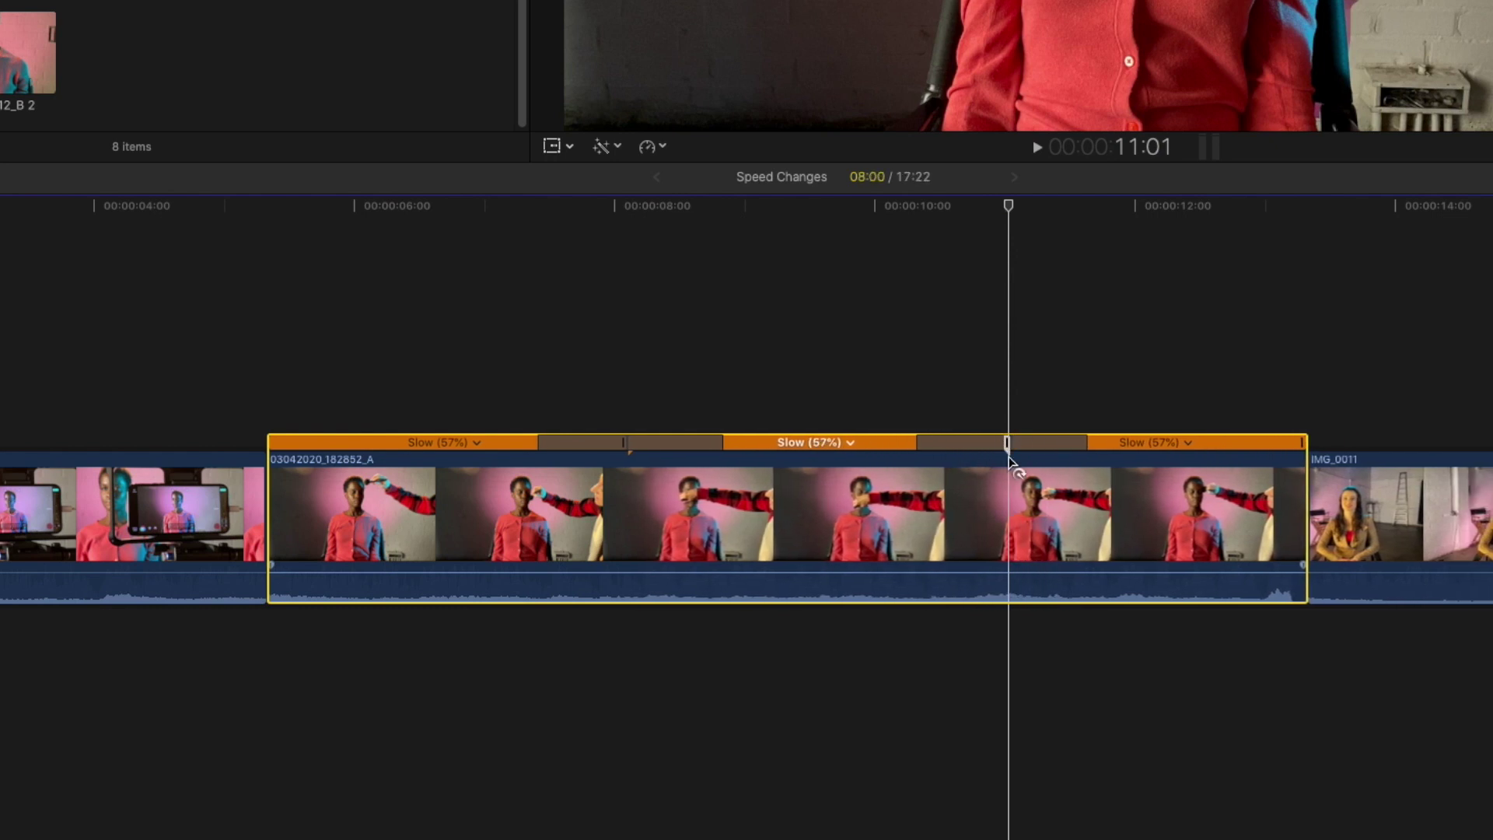
drag(1008, 457, 1000, 459)
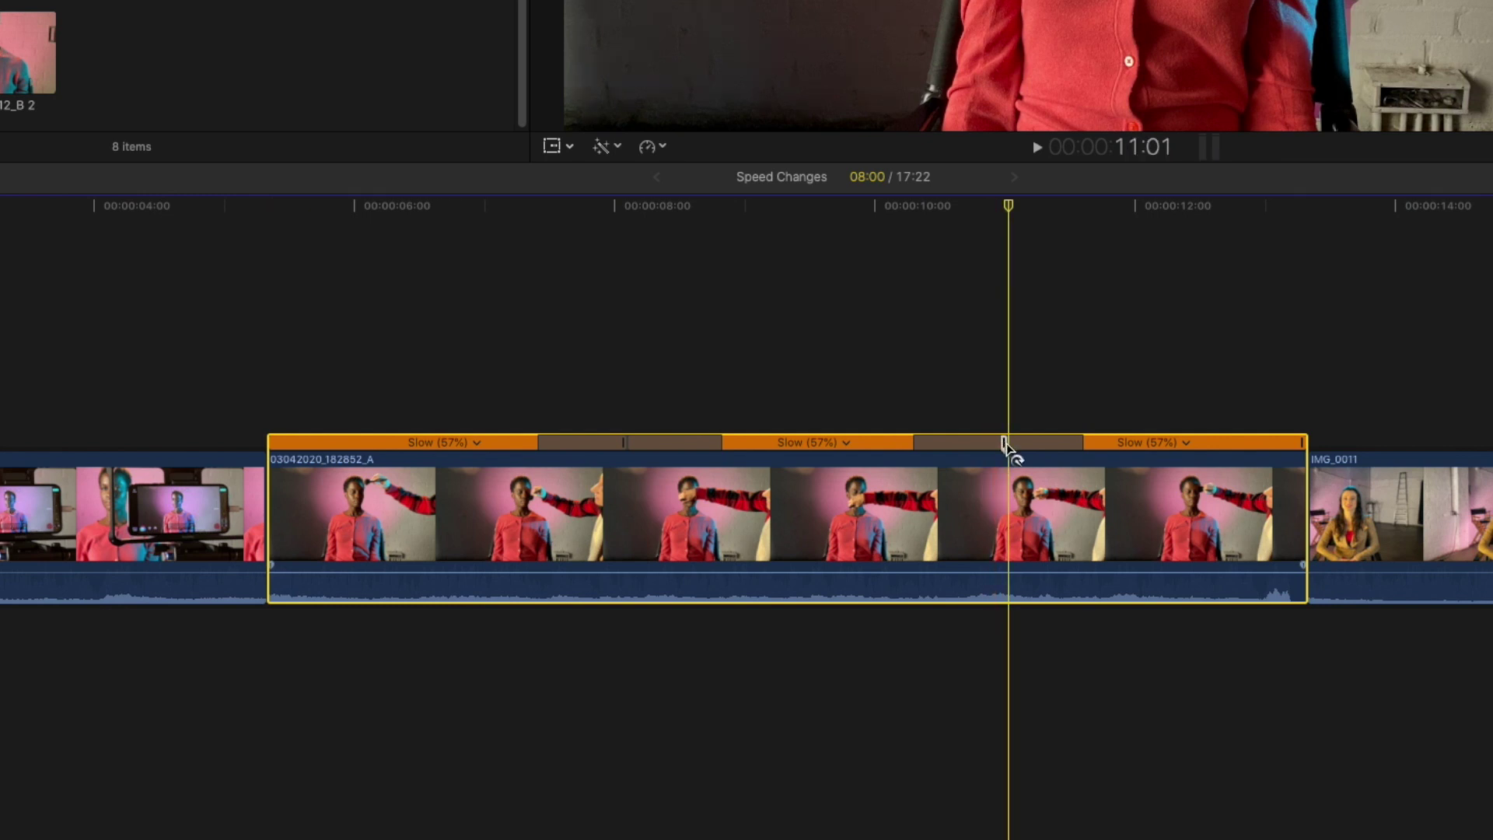
mouse_move(1003, 443)
mouse_down()
mouse_move(1151, 451)
mouse_move(843, 450)
mouse_up()
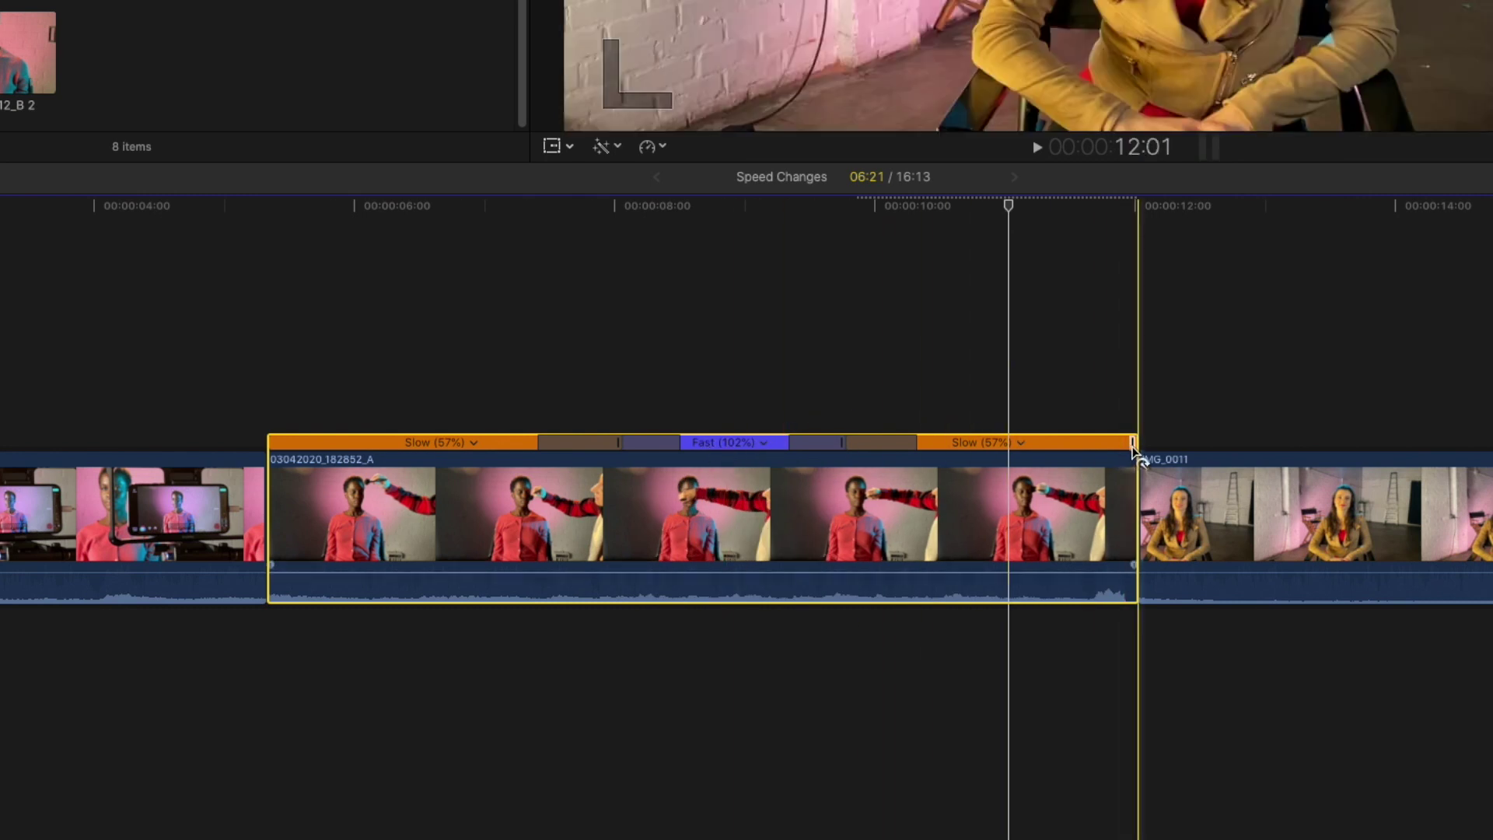
Adjust the last section's speed and slow the first section, lengthening the clip
drag(1137, 448, 1441, 450)
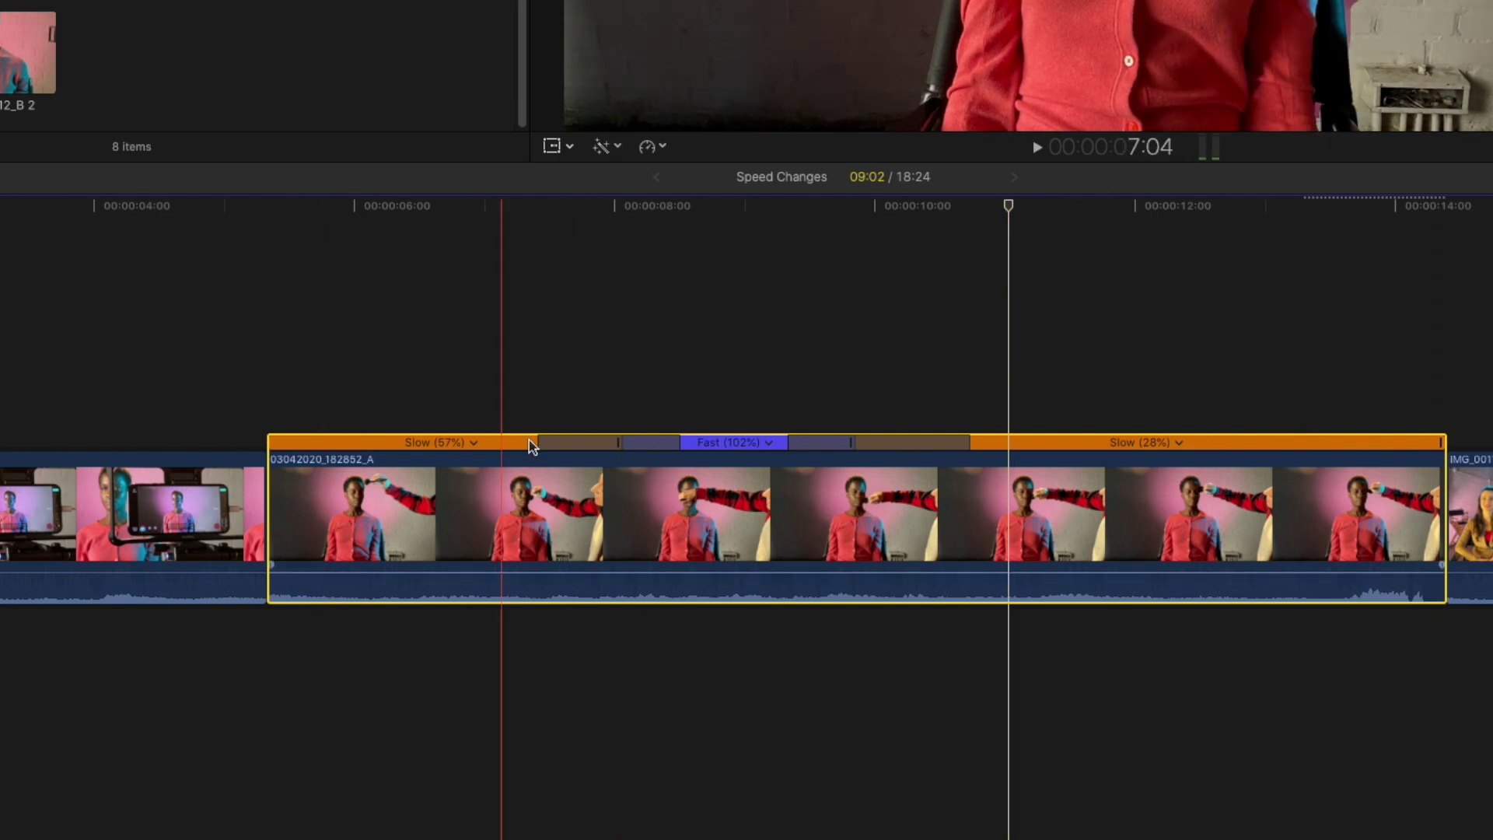
drag(618, 446, 740, 447)
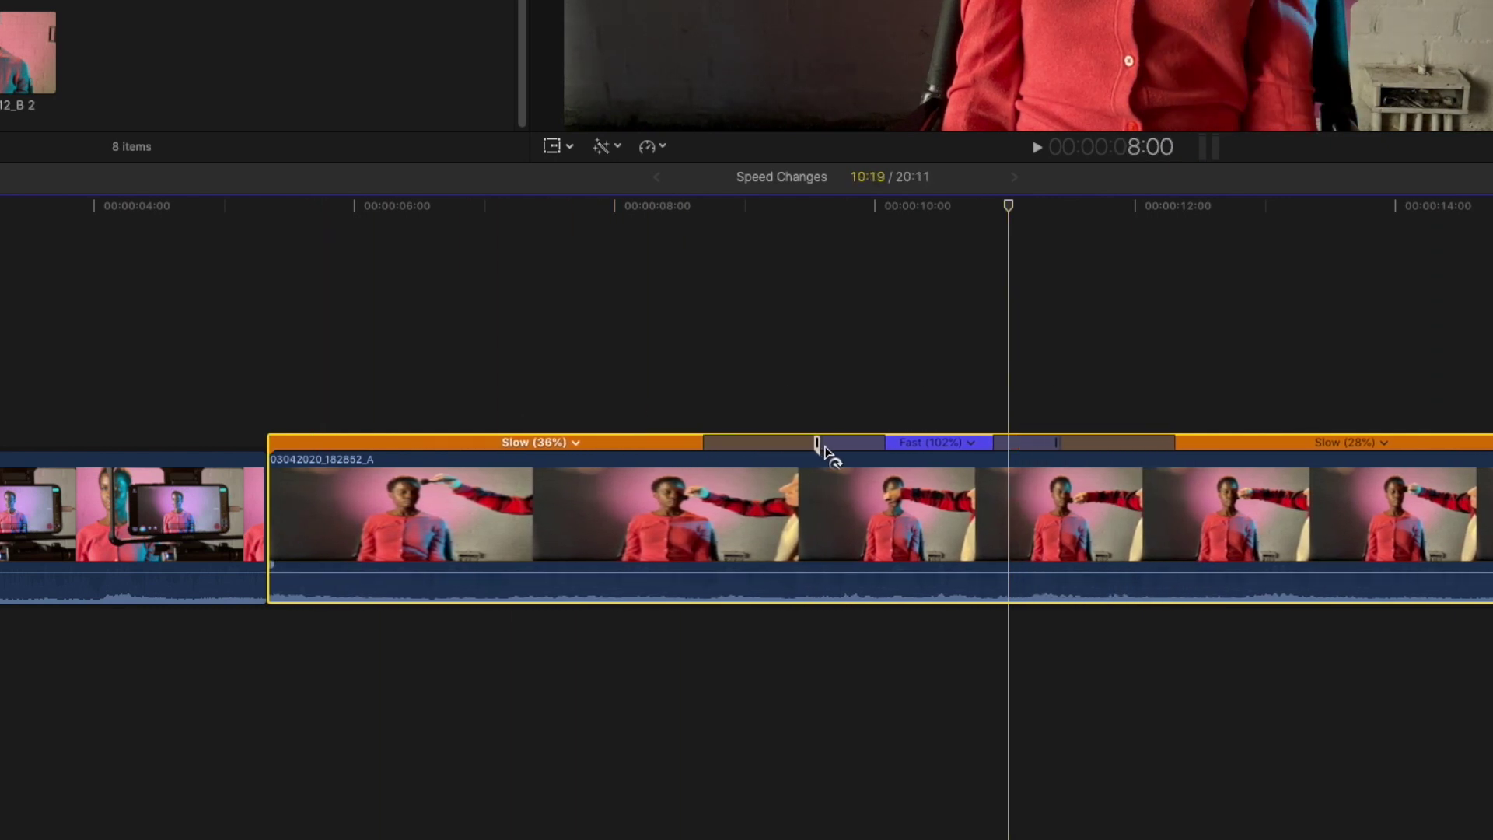
drag(823, 452, 877, 458)
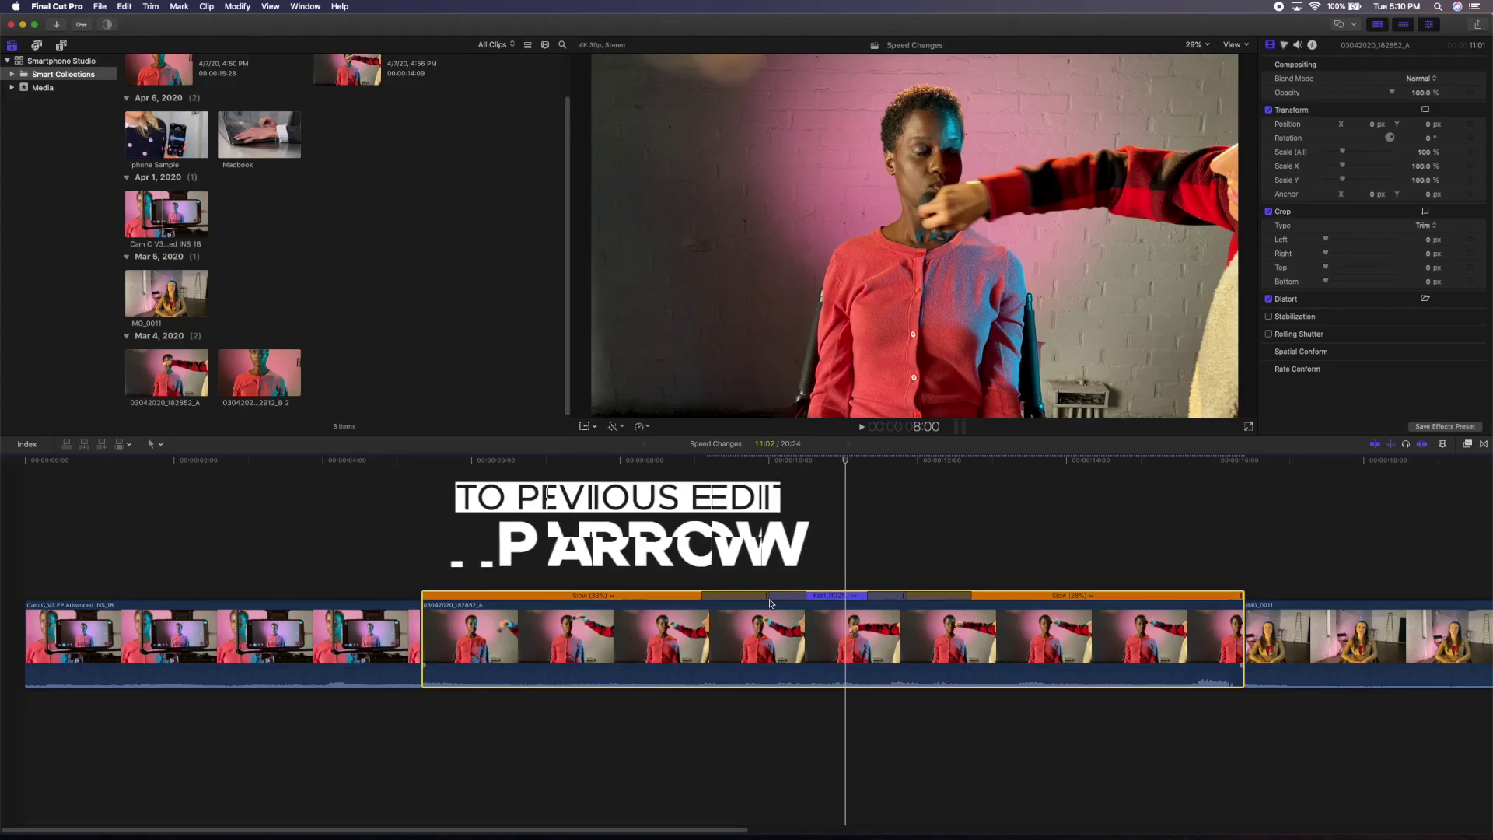
key(Up)
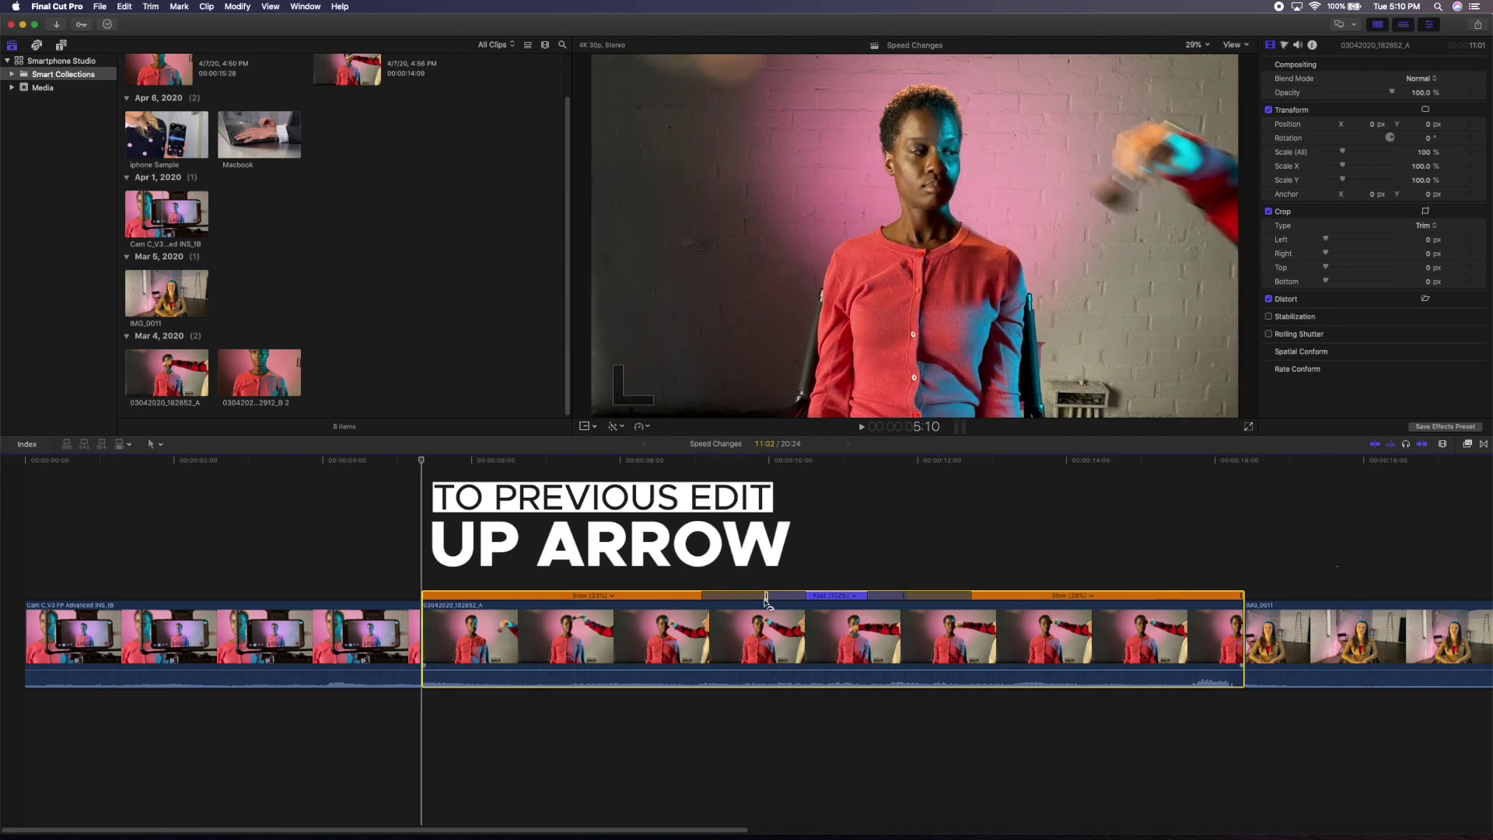
key(space)
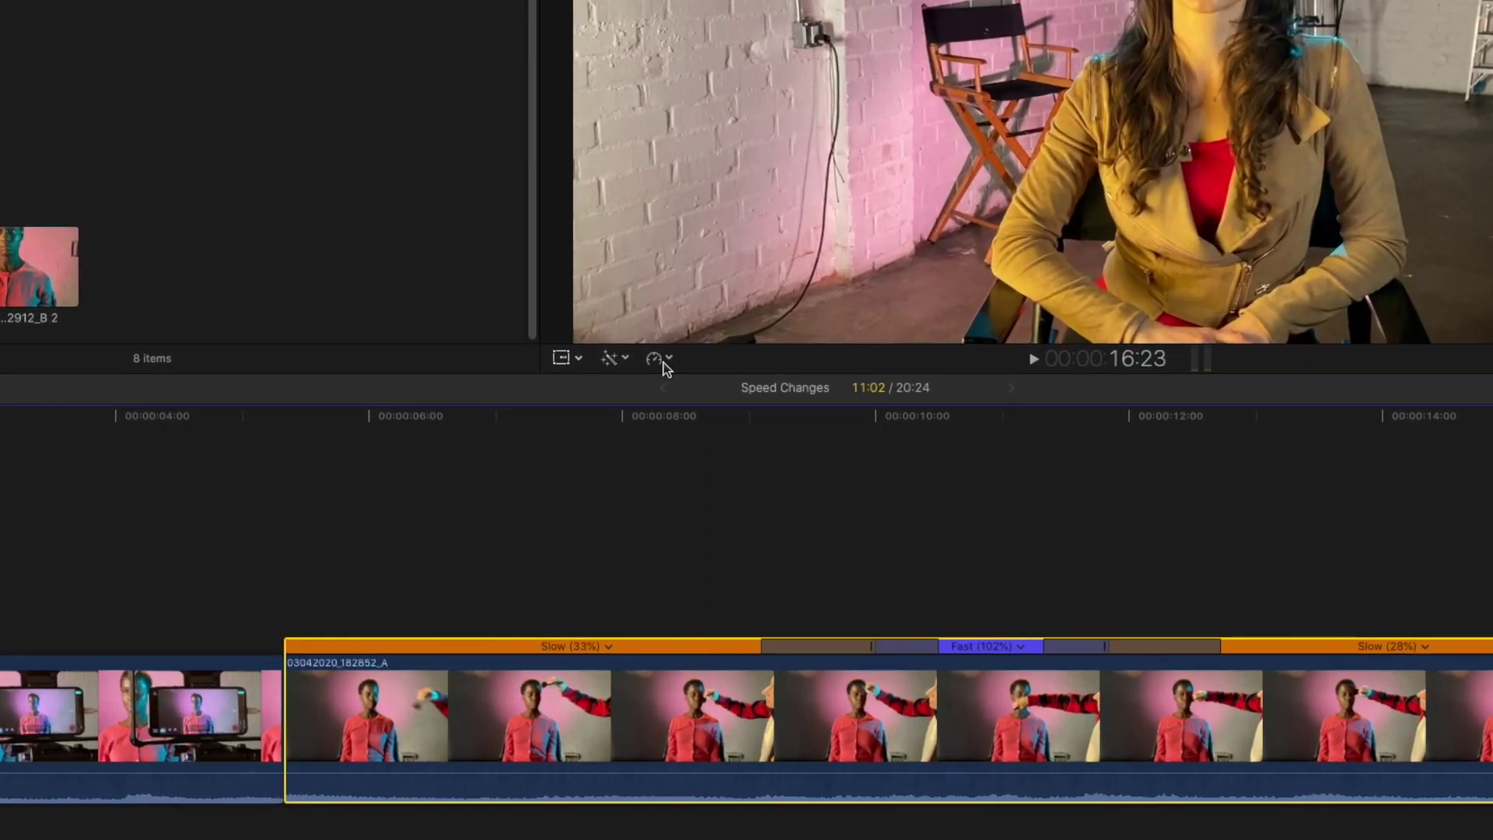
Reset the middle clip to Normal (100%) speed via Reset Speed in the Retime menu
click(642, 427)
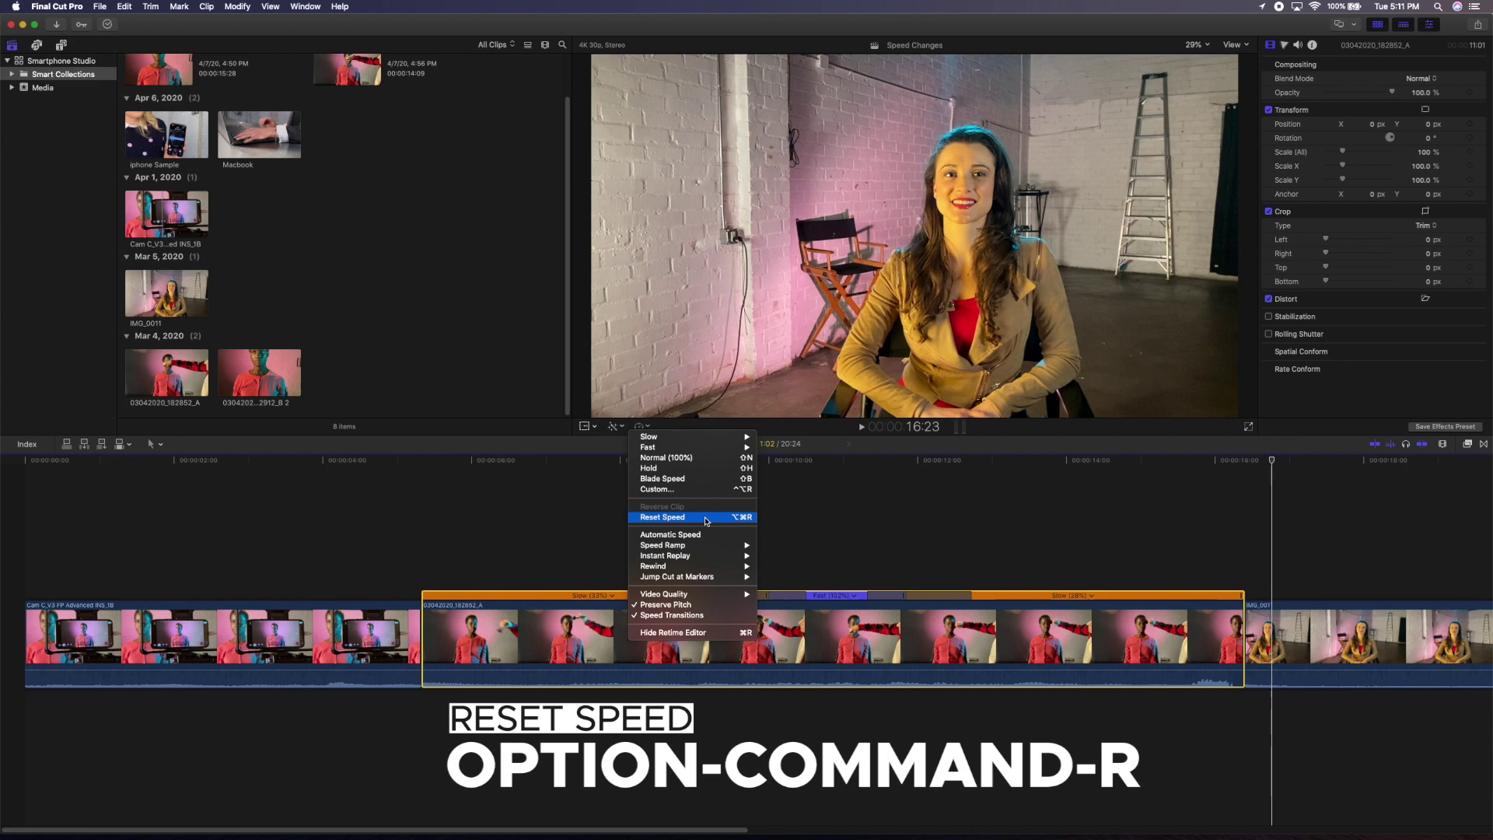
click(706, 518)
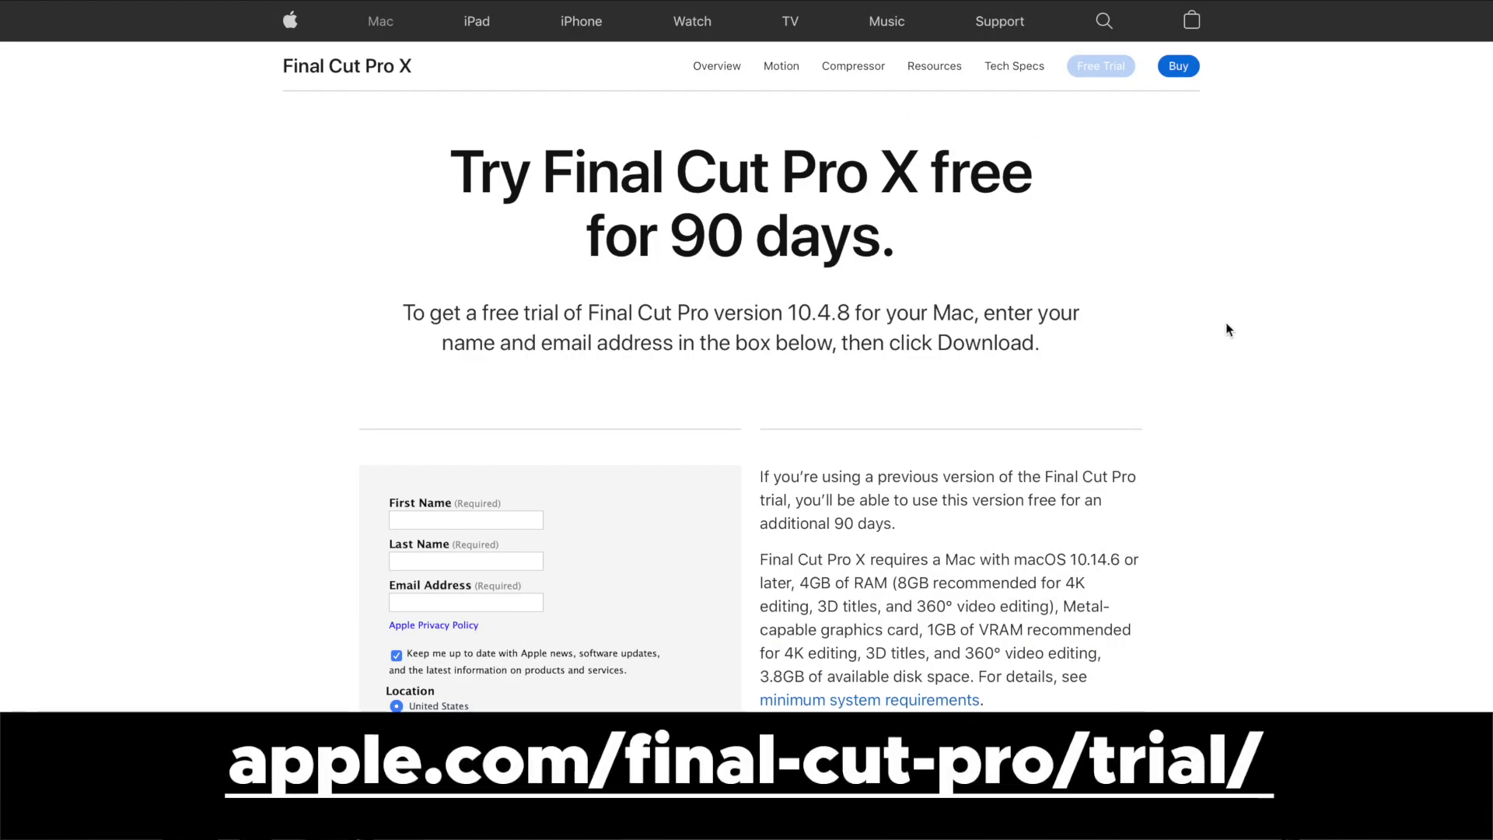
scroll(1229, 332, down, 3)
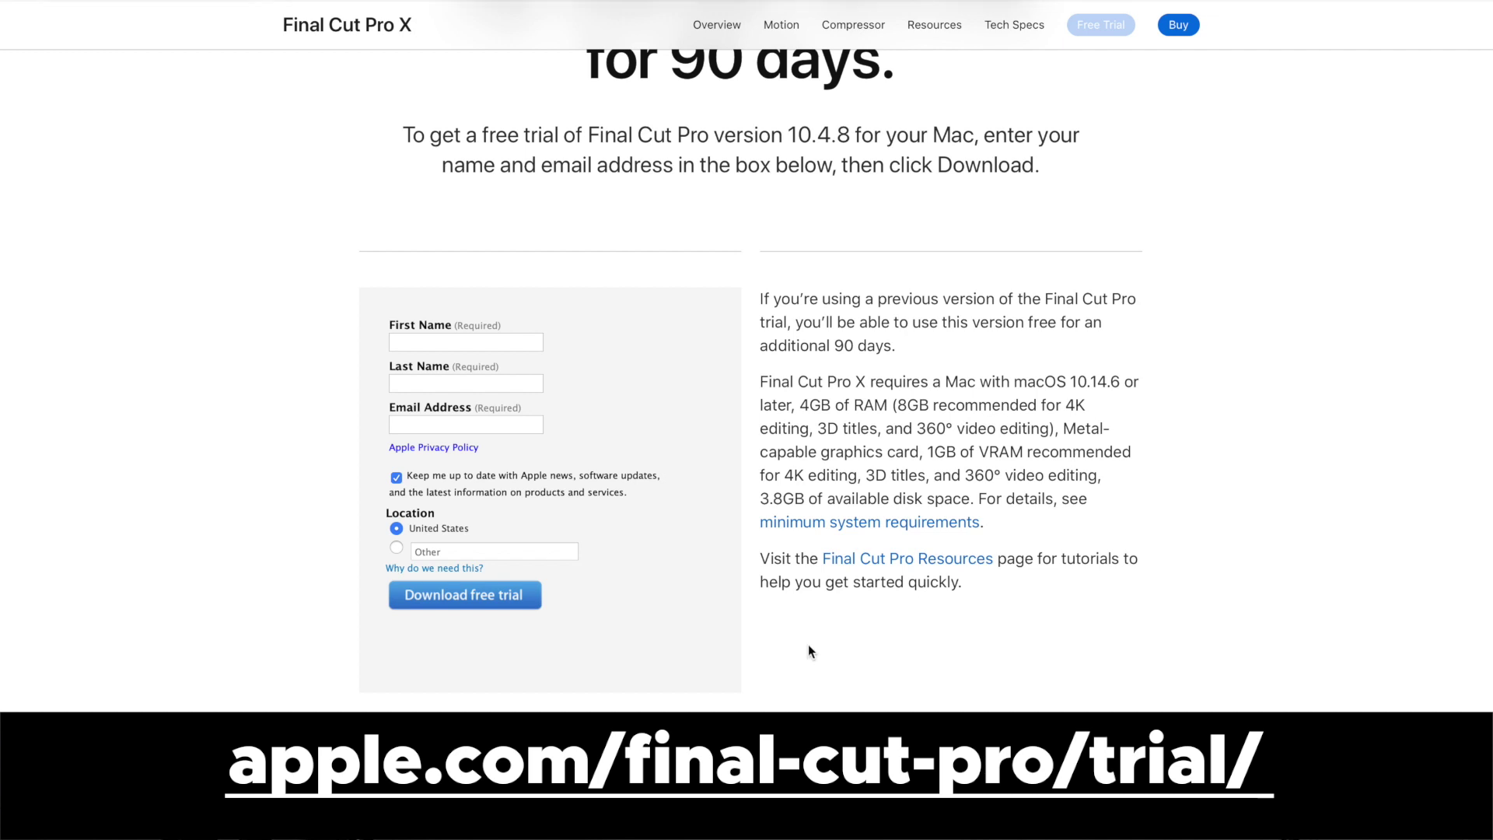